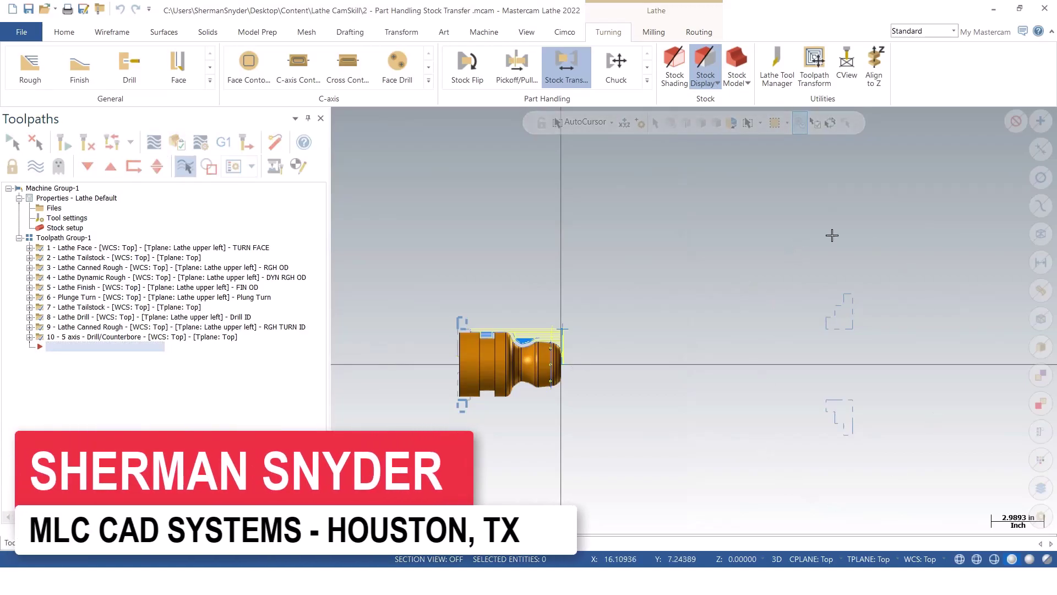
Step: Review the right spindle chuck jaw's Z position and diameter in the stock setup
double_click(65, 229)
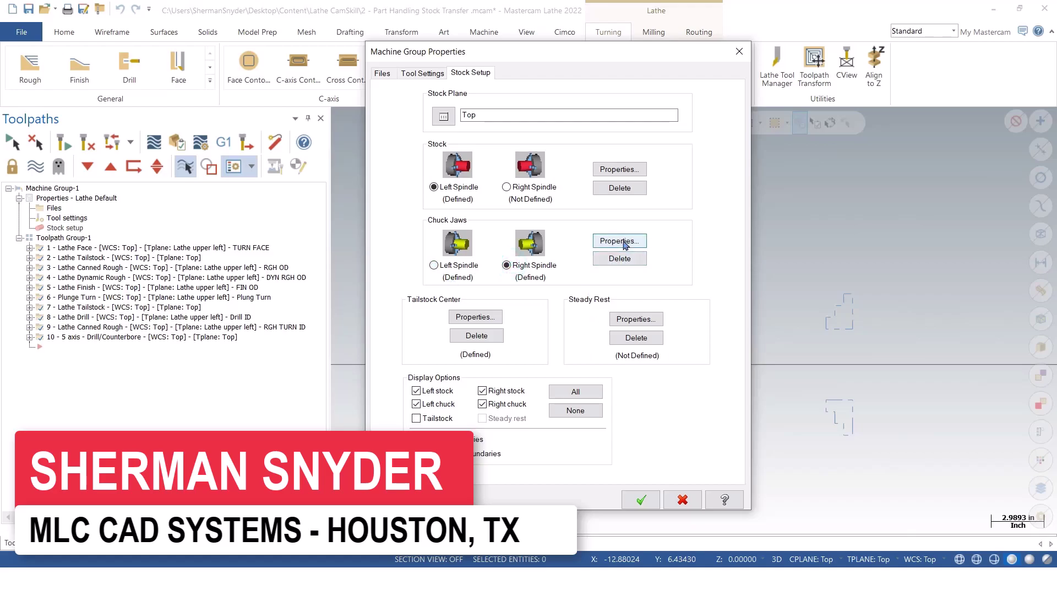
click(620, 242)
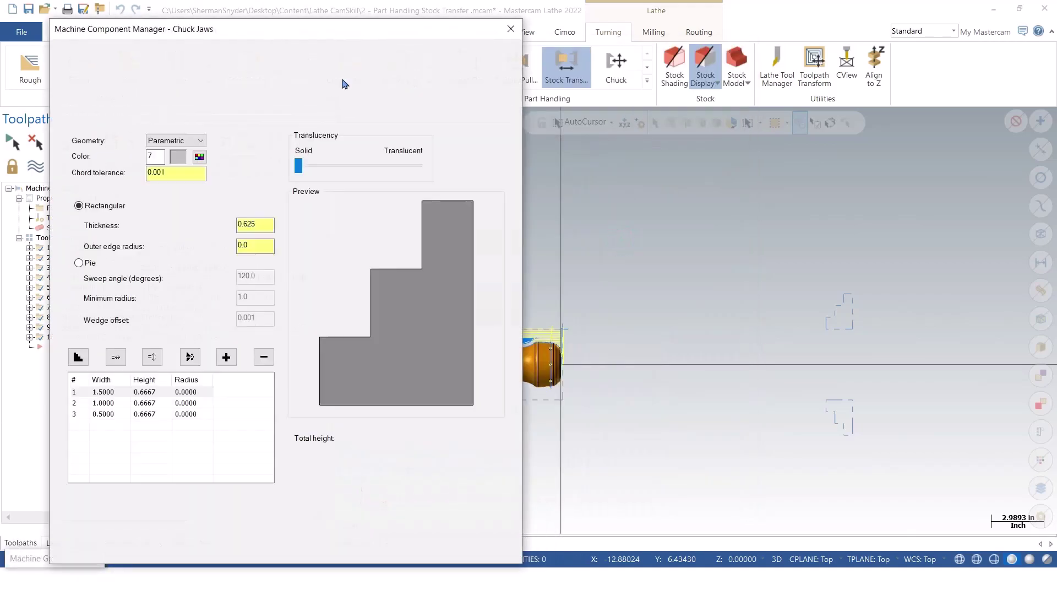
click(118, 114)
double_click(175, 372)
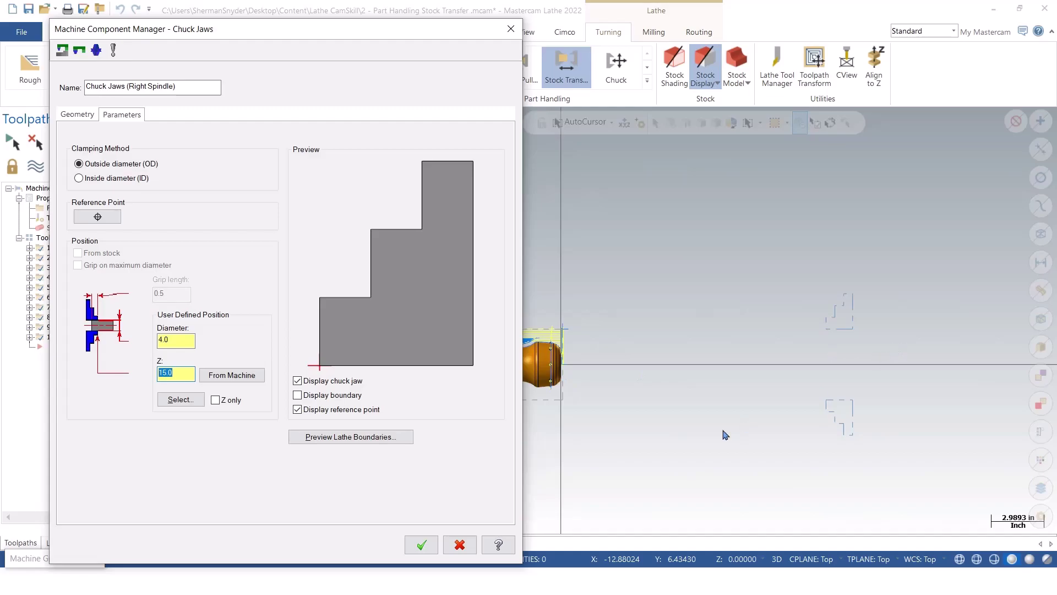
double_click(175, 339)
click(424, 544)
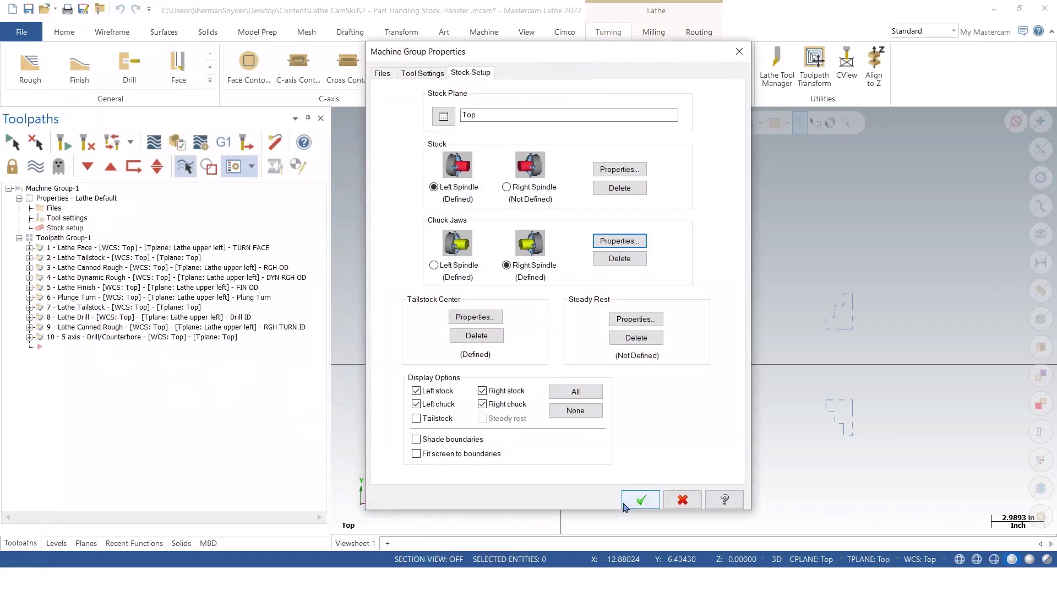
click(624, 503)
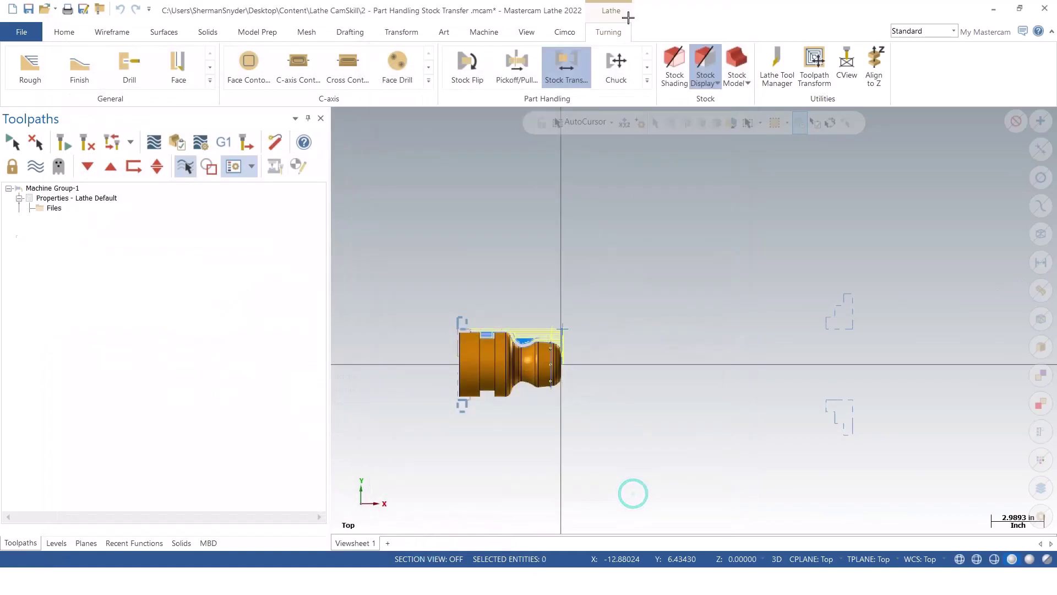
Step: Create a Stock Transfer that window-selects the whole part and uses level offset 20
click(559, 67)
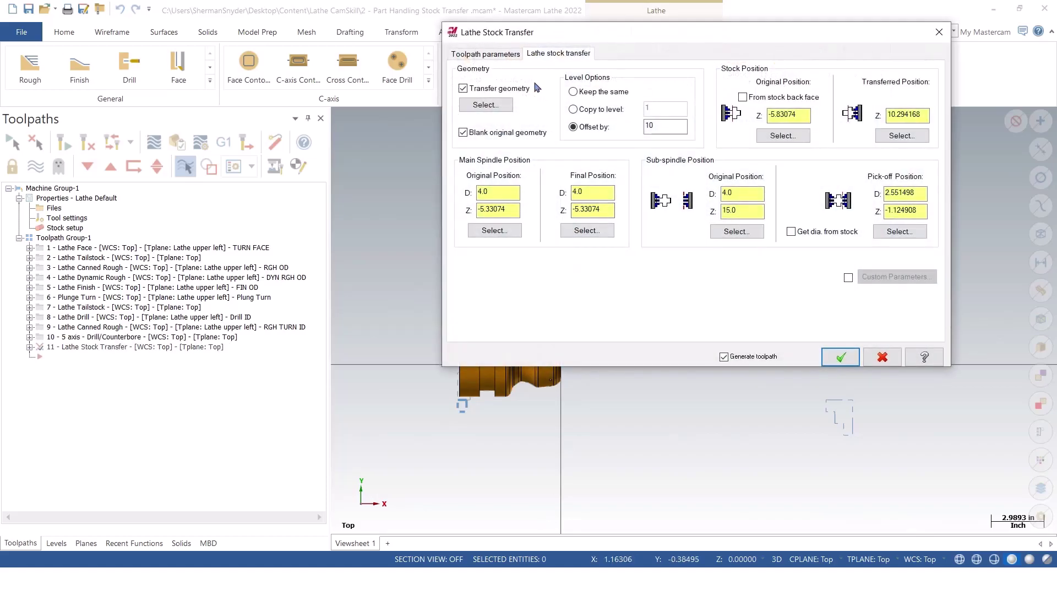
click(512, 108)
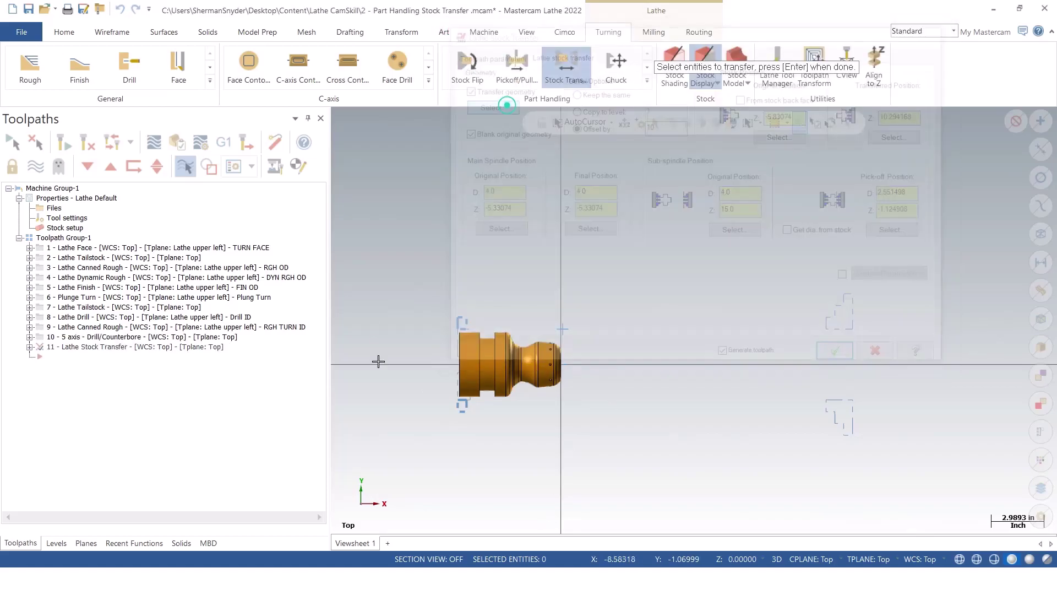
drag(378, 271, 673, 474)
click(655, 152)
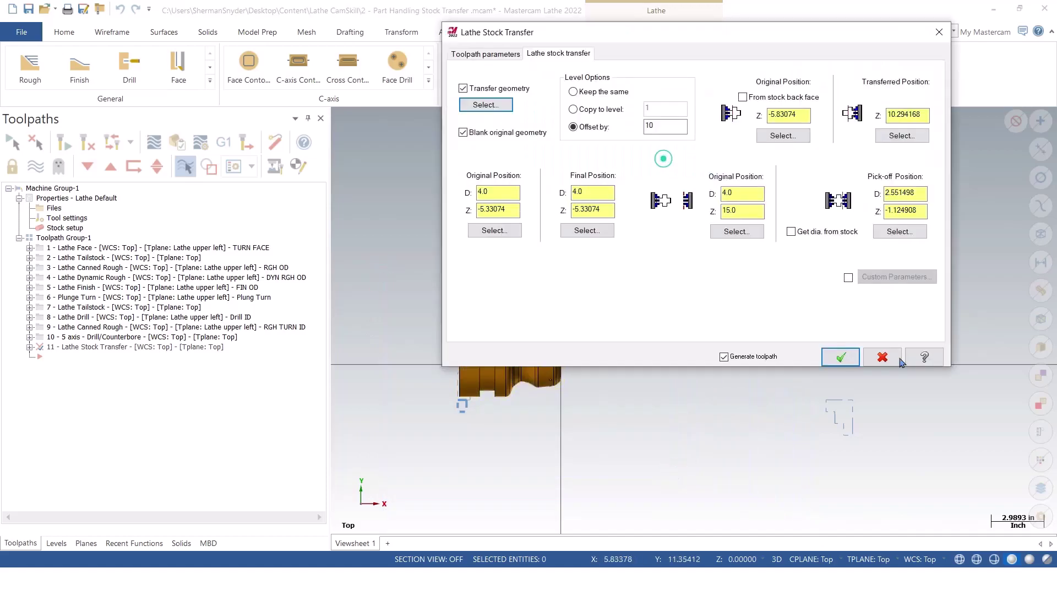
double_click(679, 133)
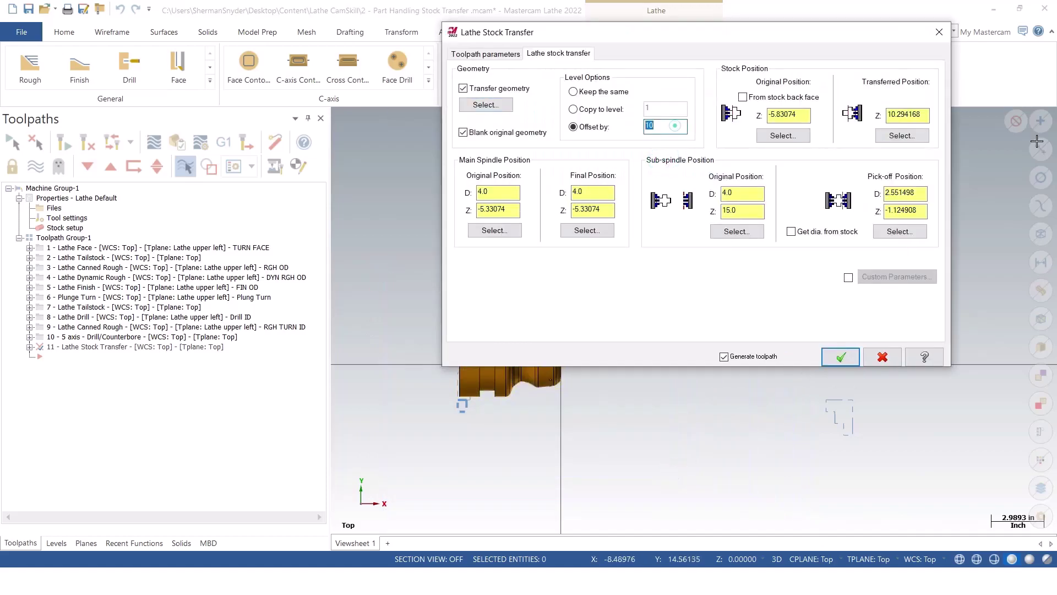
text(20)
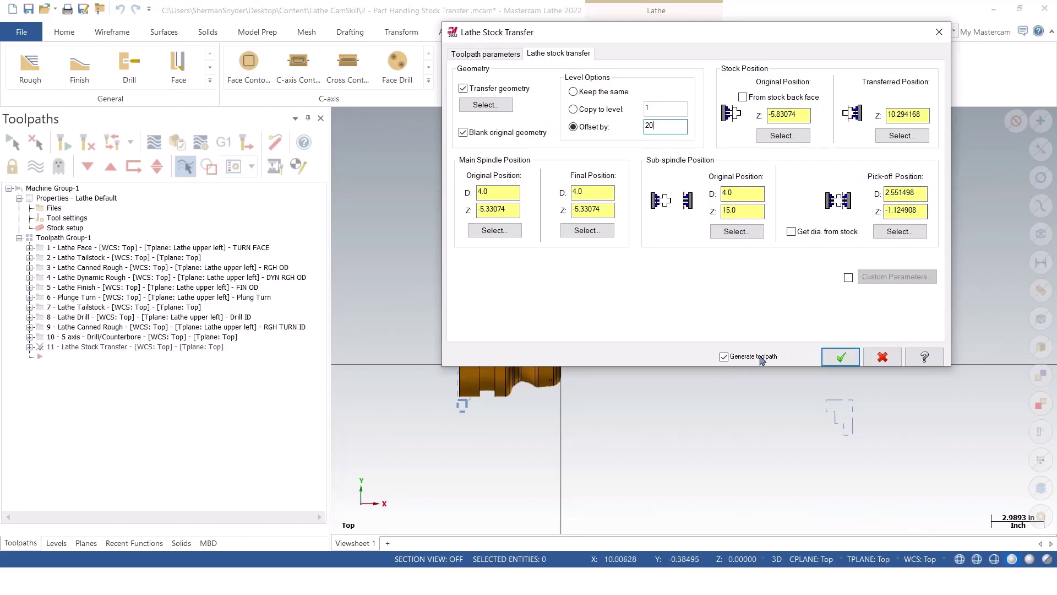
Step: Snap the sub-spindle pick-off to the part's quadrant point (D 3.627173, Z -3.73074) and accept
click(900, 231)
scroll(385, 336, up, 4)
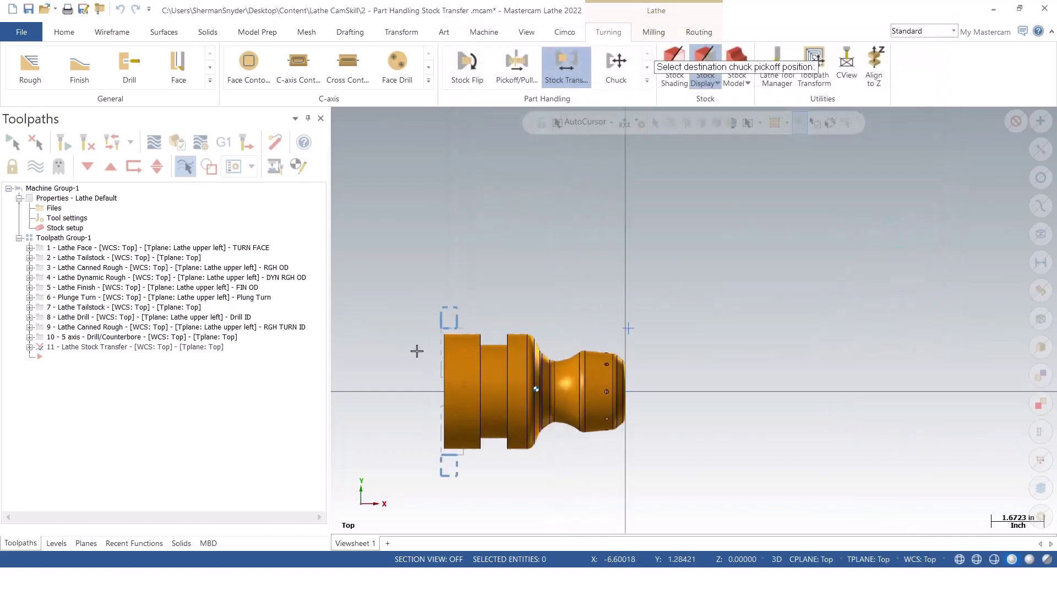
click(612, 122)
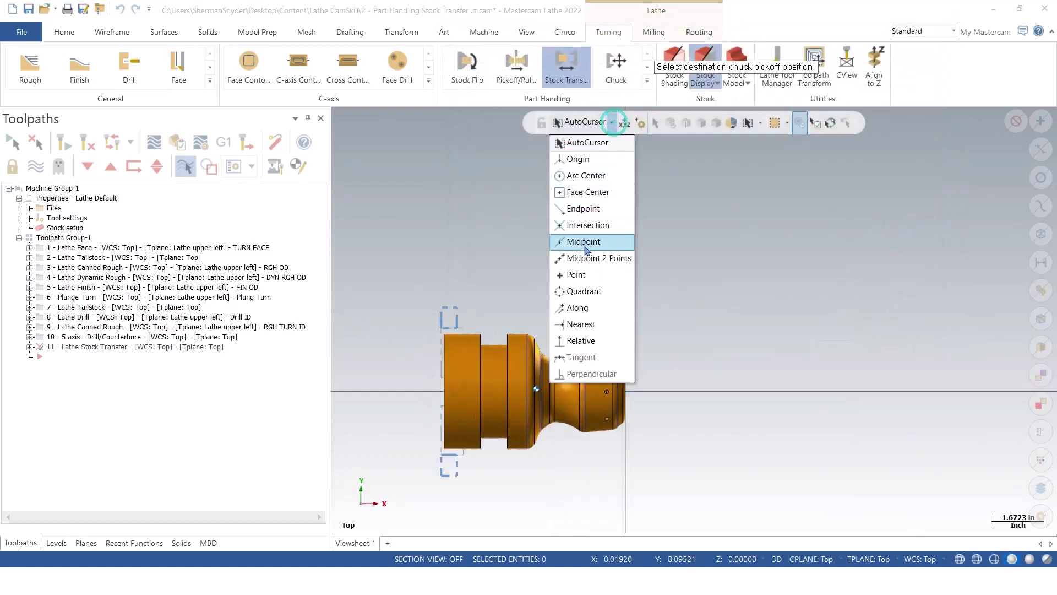
click(584, 291)
middle_drag(583, 291, 534, 347)
click(534, 347)
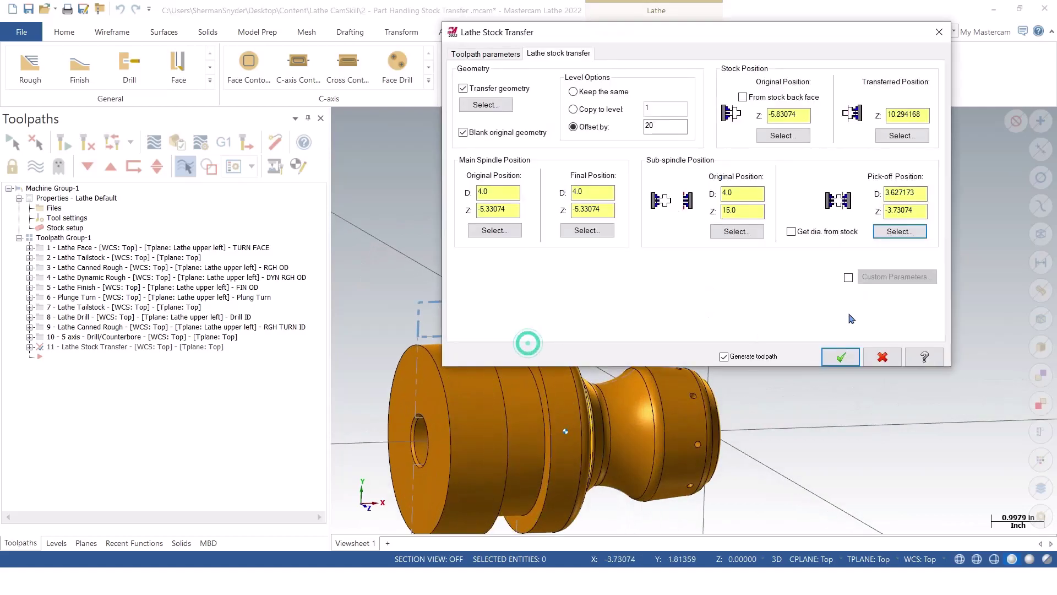
double_click(921, 210)
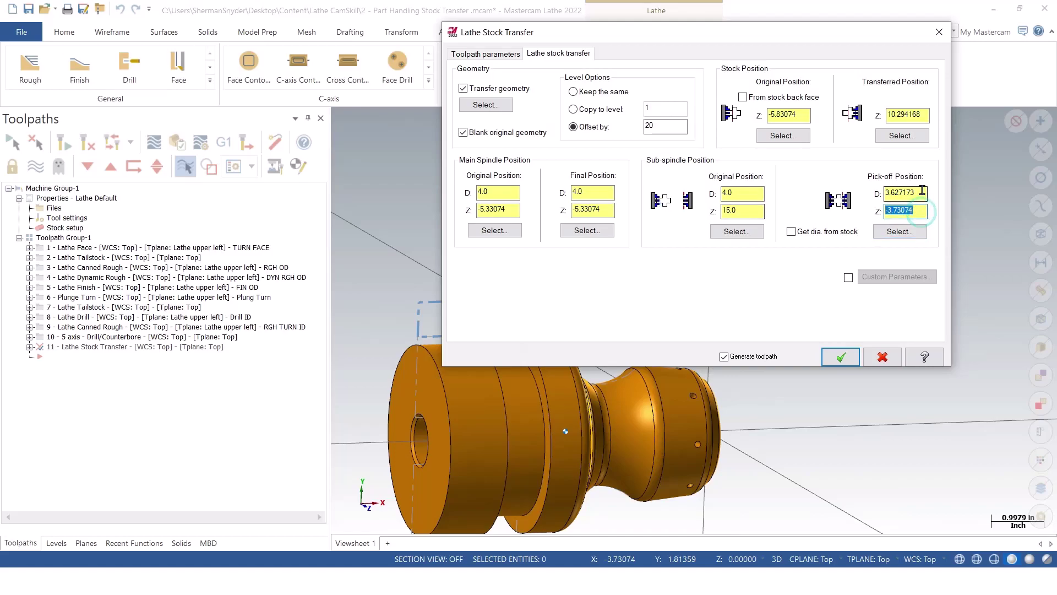
double_click(922, 191)
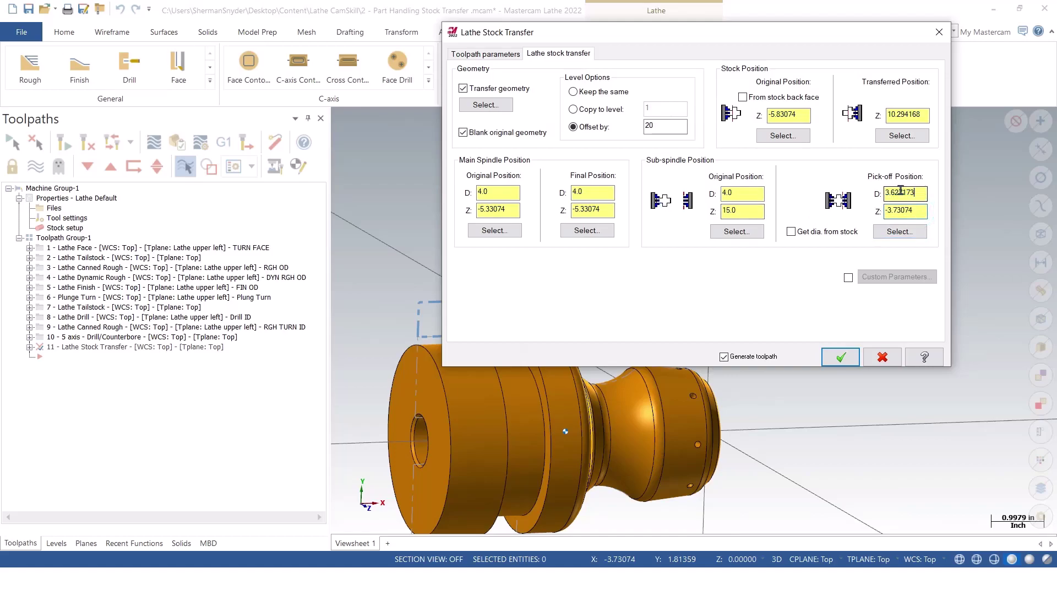
click(850, 360)
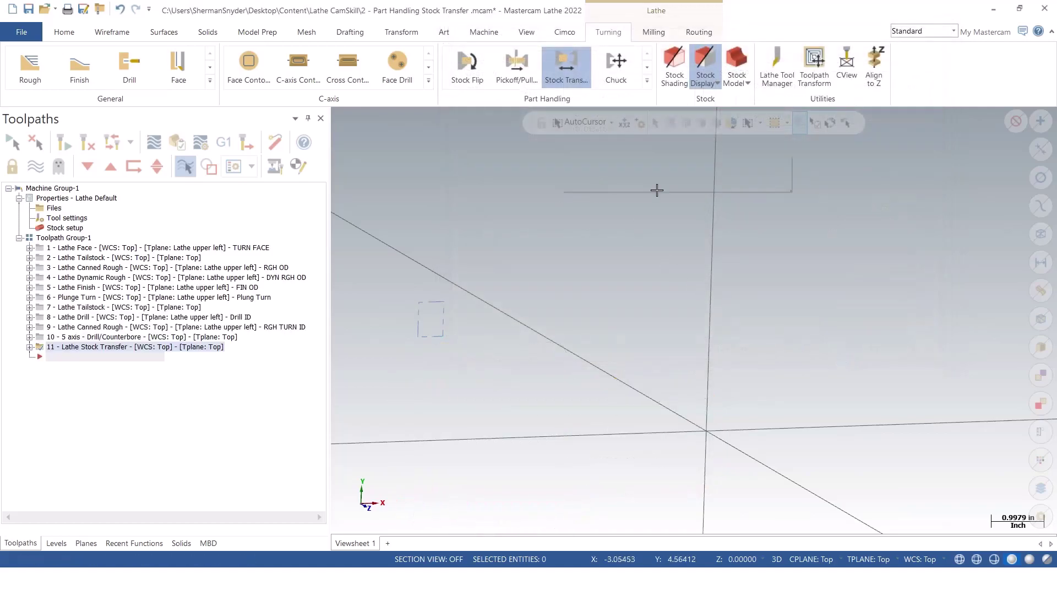
Step: Switch the graphics view to Top (WCS) and fit the part to the screen
right_click(657, 190)
click(610, 274)
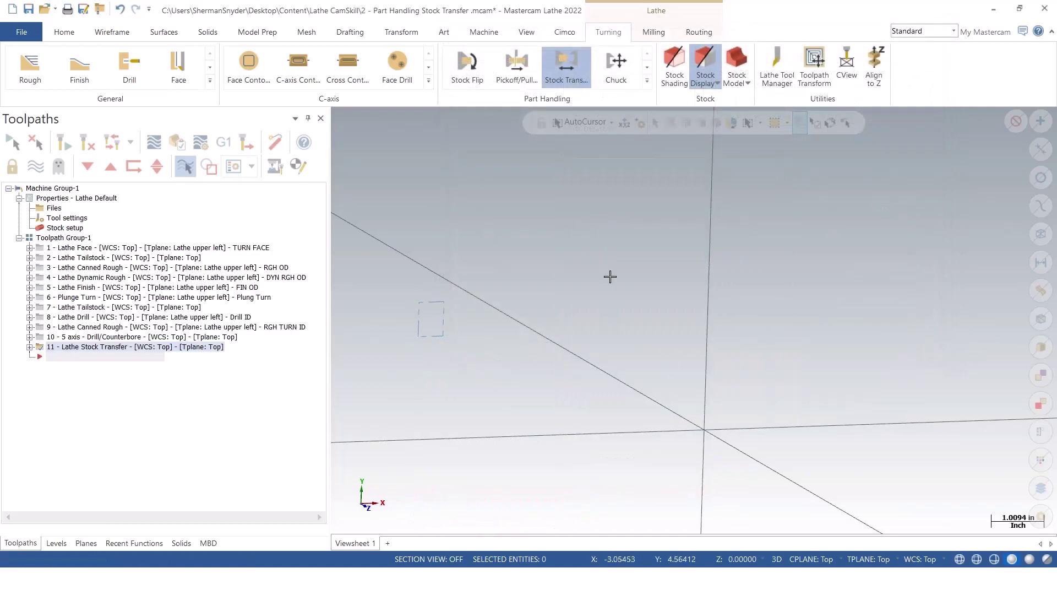
right_click(557, 219)
click(597, 281)
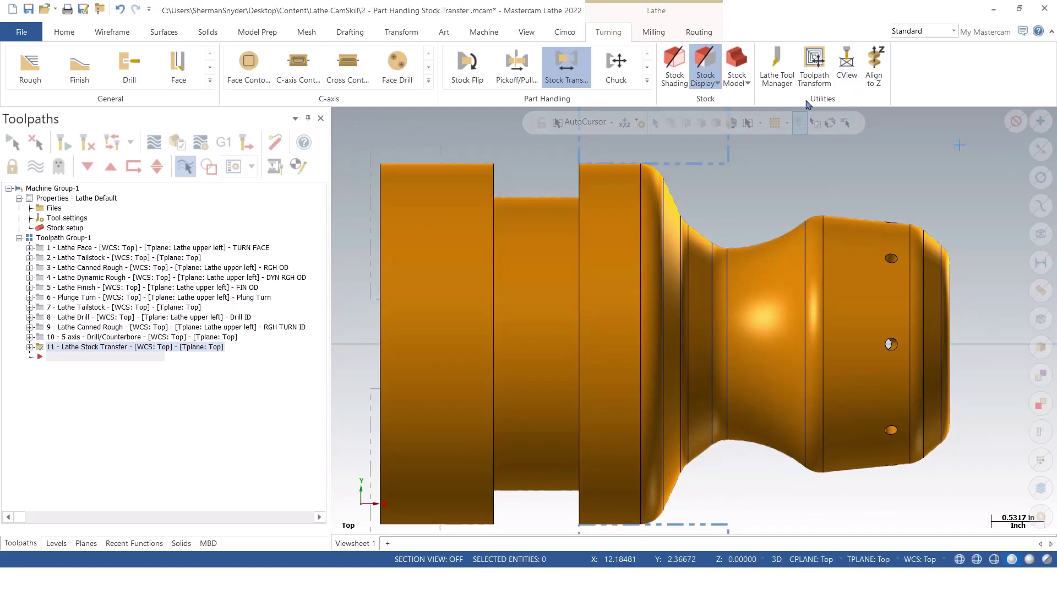
Step: Copy the T0101 OD ROUGH RIGHT - 80 DEG library tool into the machine group and open its definition
click(778, 62)
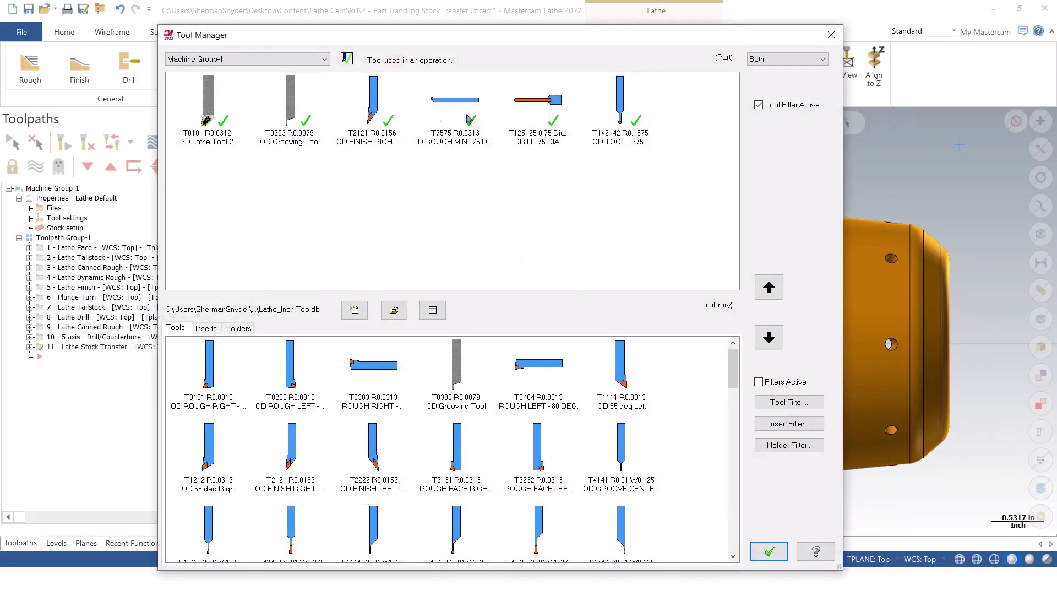
click(208, 367)
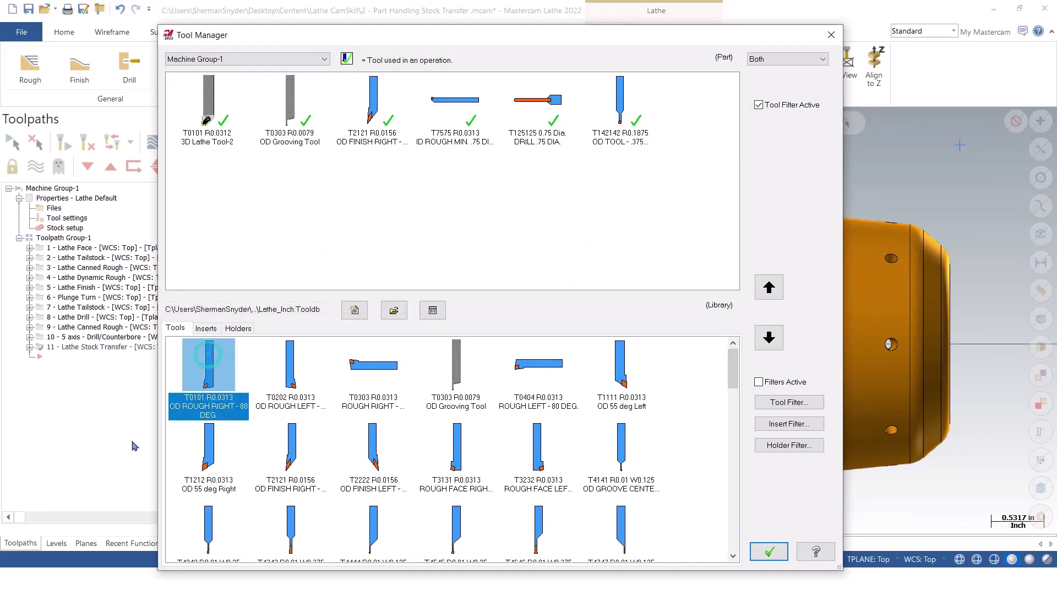
drag(209, 367, 518, 192)
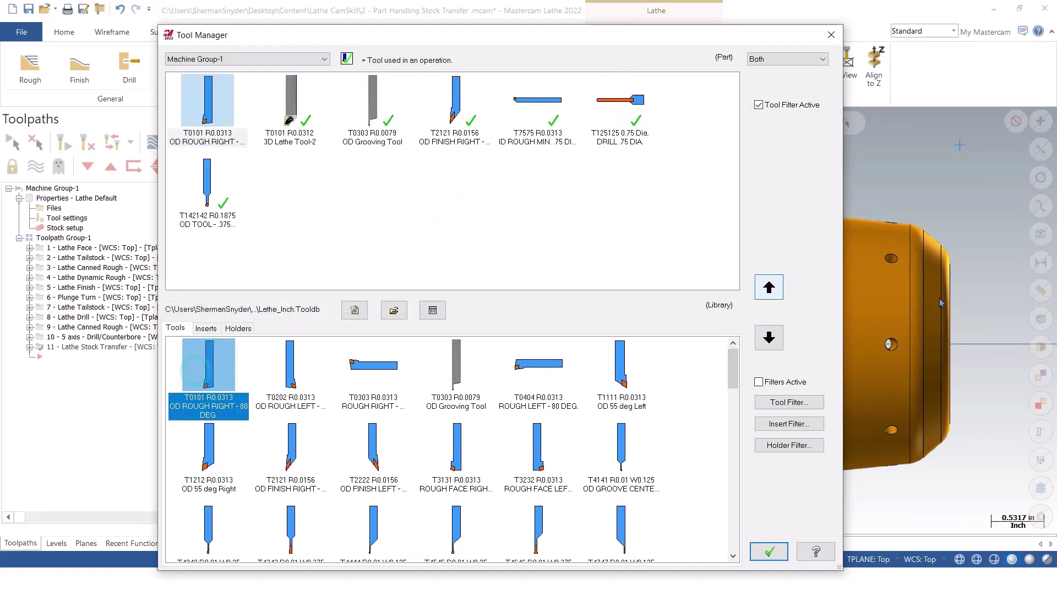
double_click(201, 104)
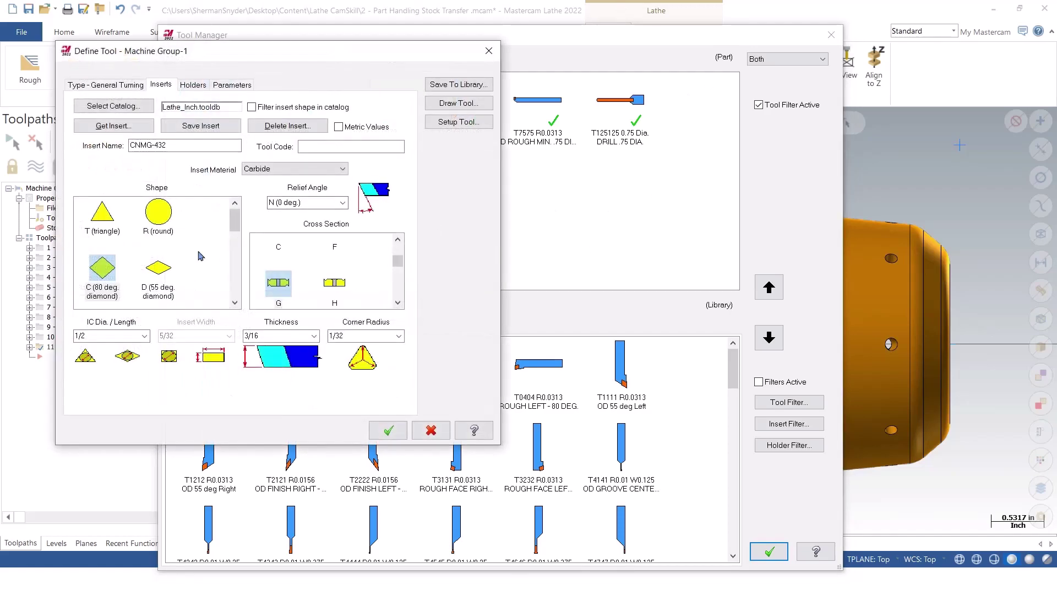
Step: In T0101's tool setup, make Right the default active spindle with CCW rotation
click(452, 124)
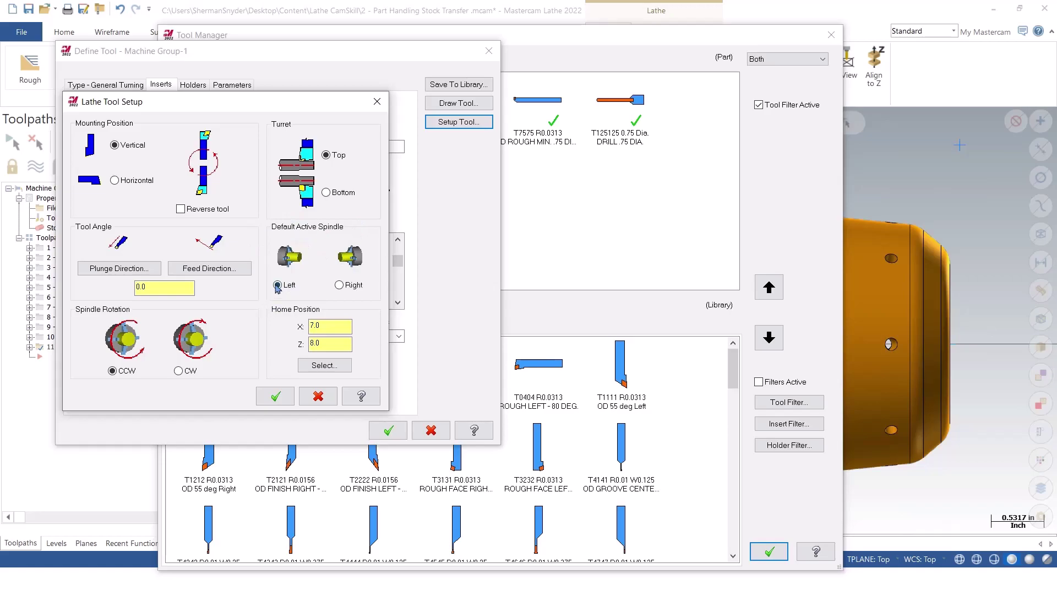
click(339, 285)
click(278, 285)
click(339, 285)
click(179, 372)
click(112, 370)
click(278, 285)
click(339, 285)
Step: Accept T0101's tool setup and definition, then select it in the part's tool list
click(276, 397)
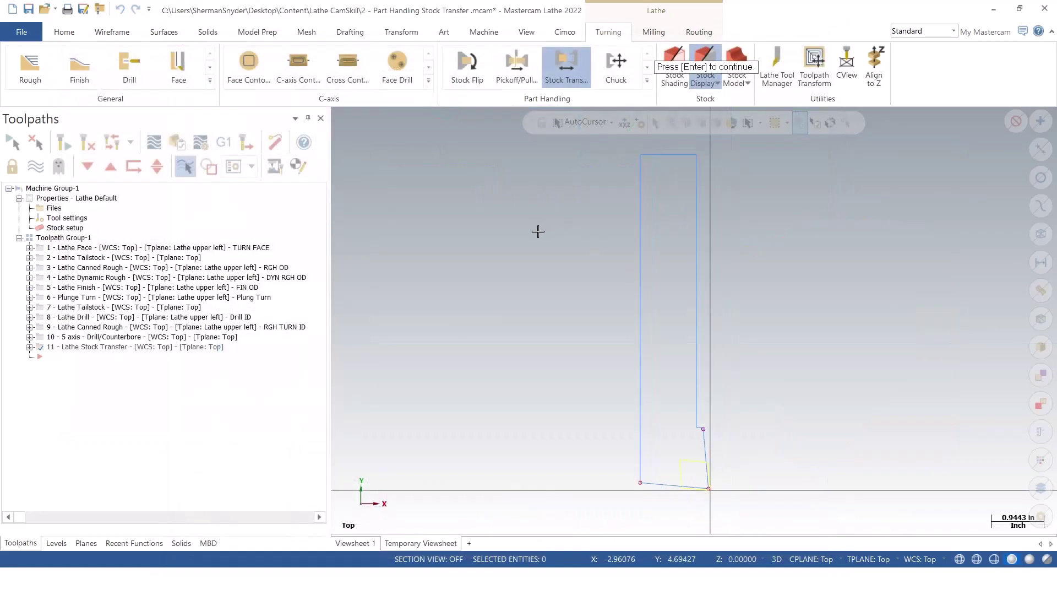
scroll(668, 415, up, 2)
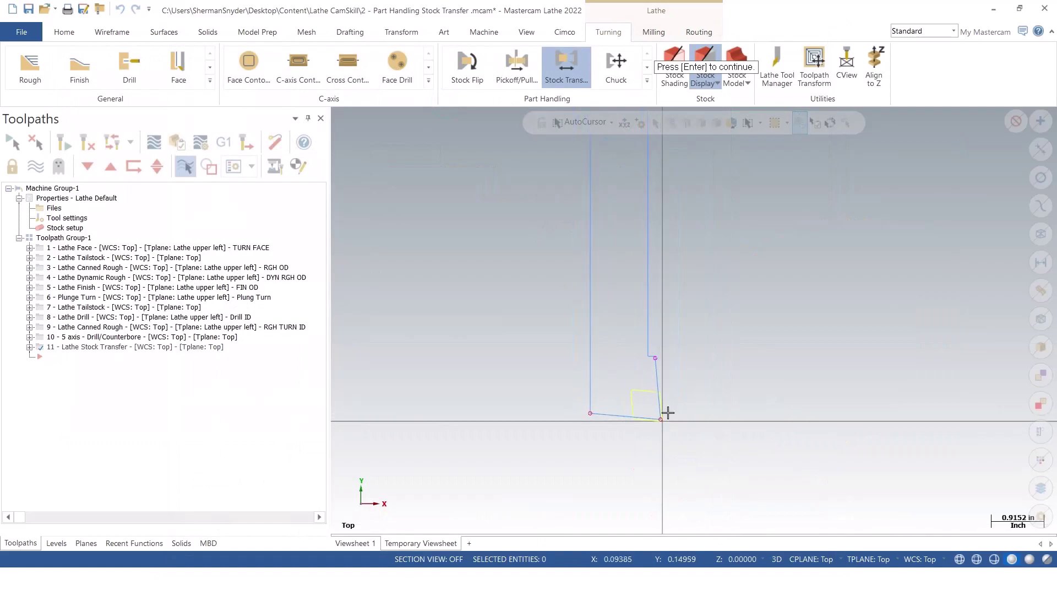
key(Return)
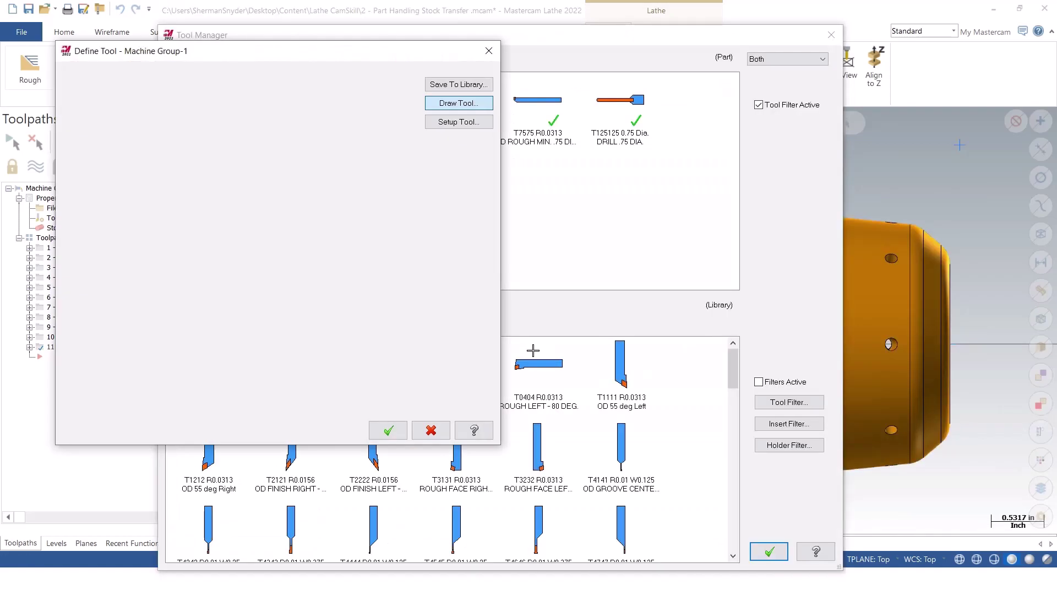
click(387, 430)
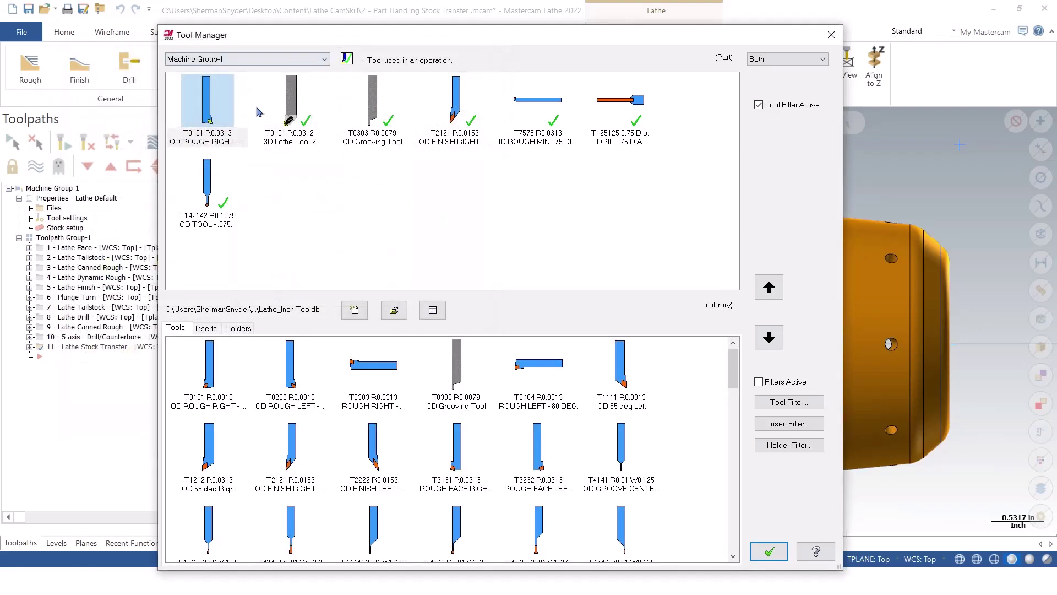
click(207, 116)
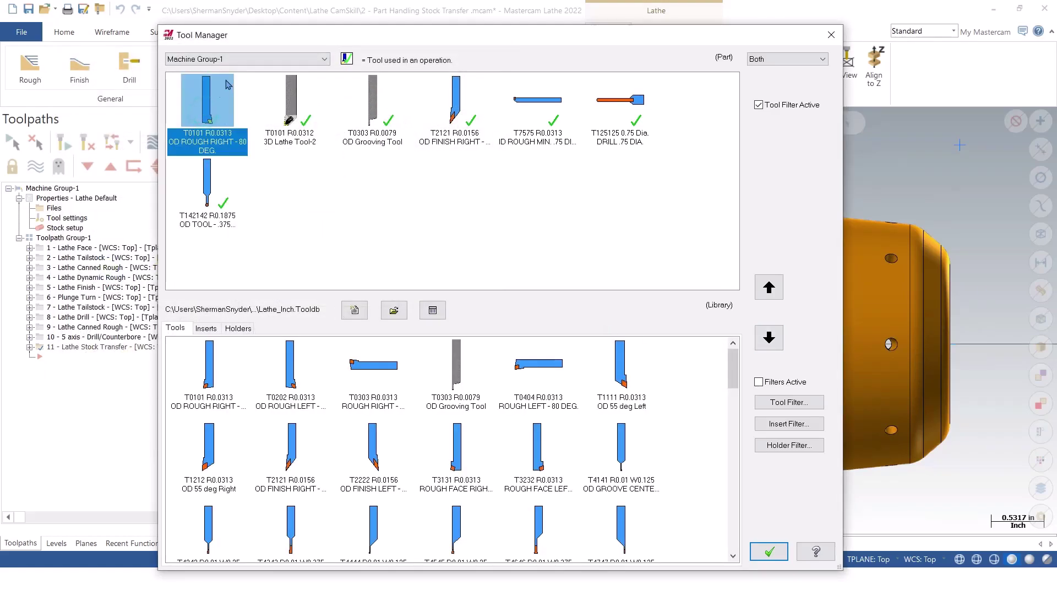
Step: Change the OD ROUGH RIGHT tool's tool, station and offset numbers to 11
double_click(214, 102)
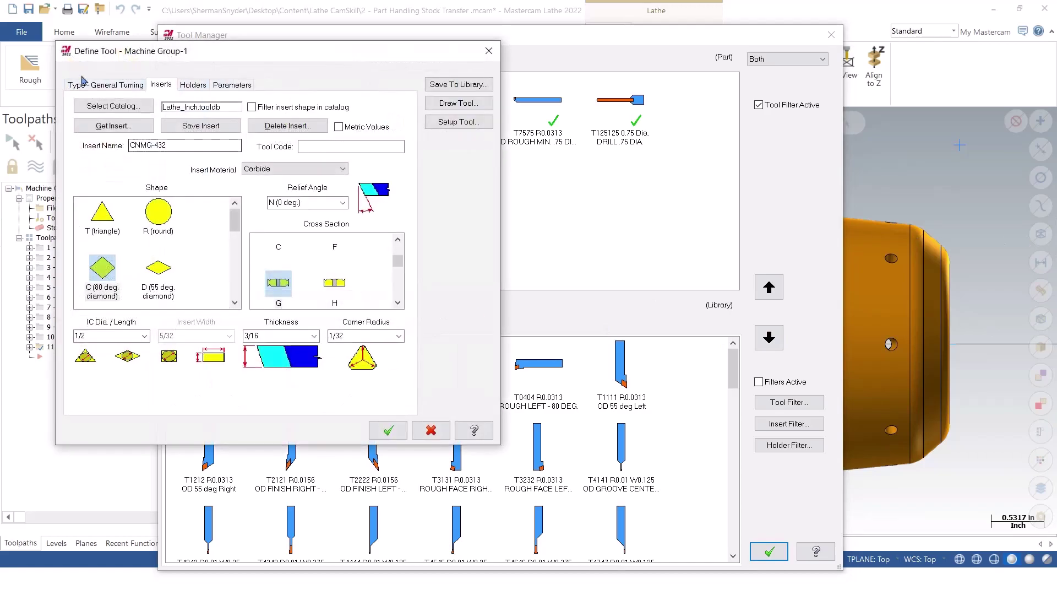
click(193, 85)
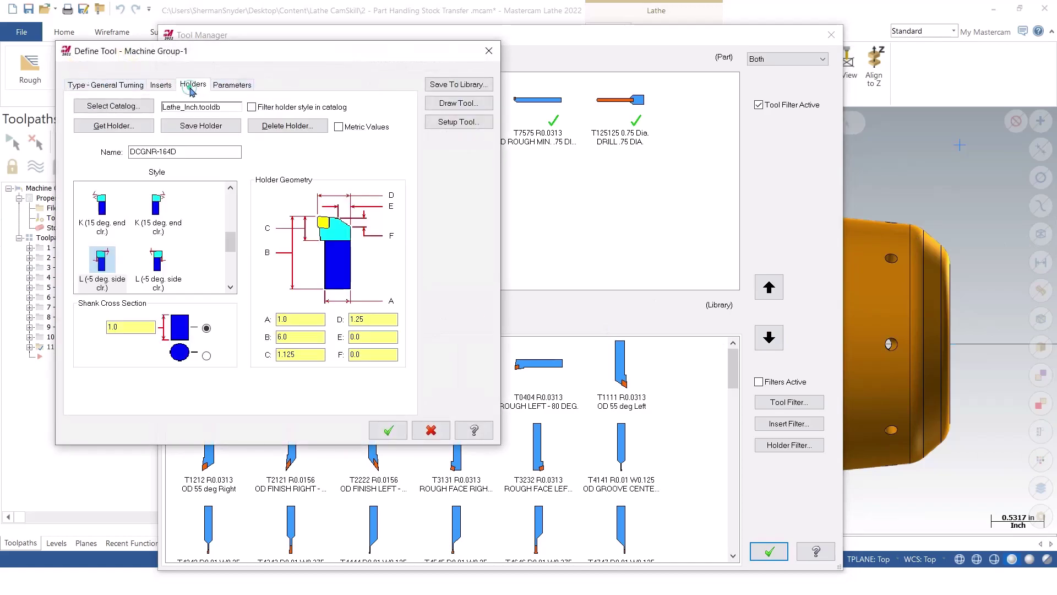
click(232, 84)
double_click(212, 112)
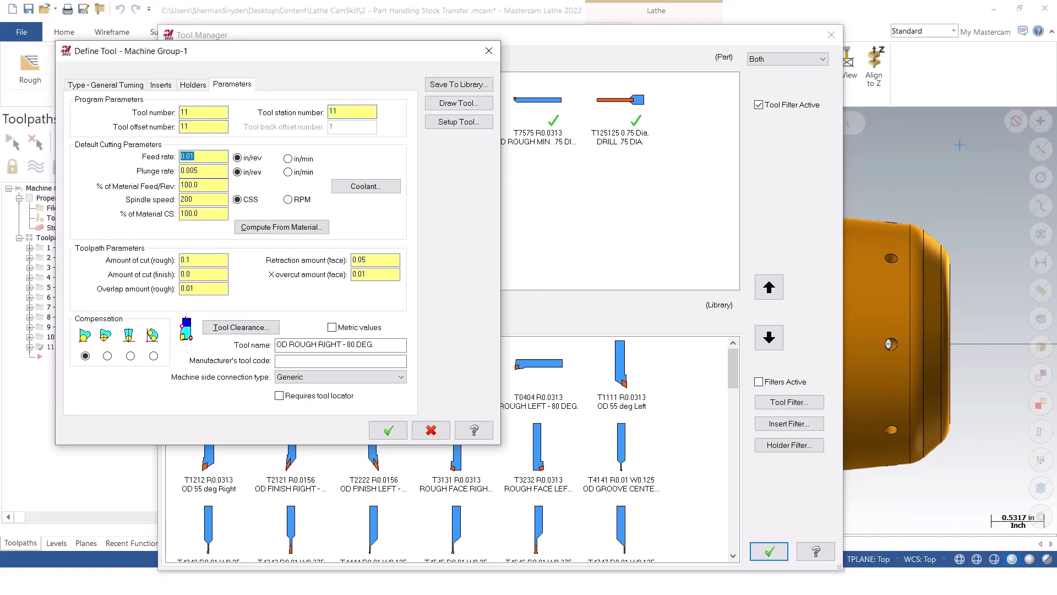
click(388, 430)
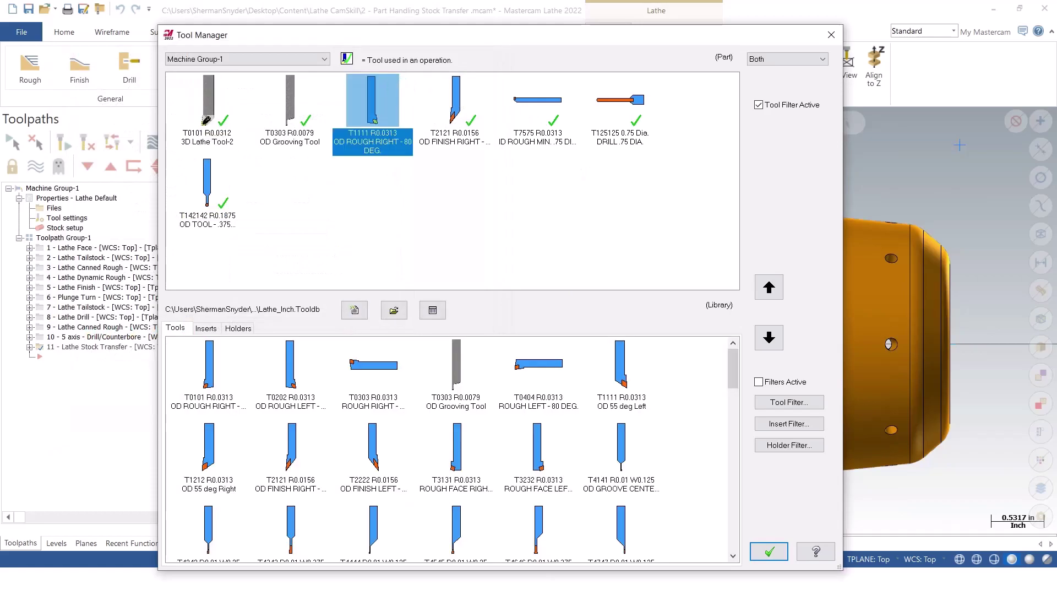
Step: Close the Tool Manager, zoom out on the part, and create Lathe Face operation 12
click(770, 552)
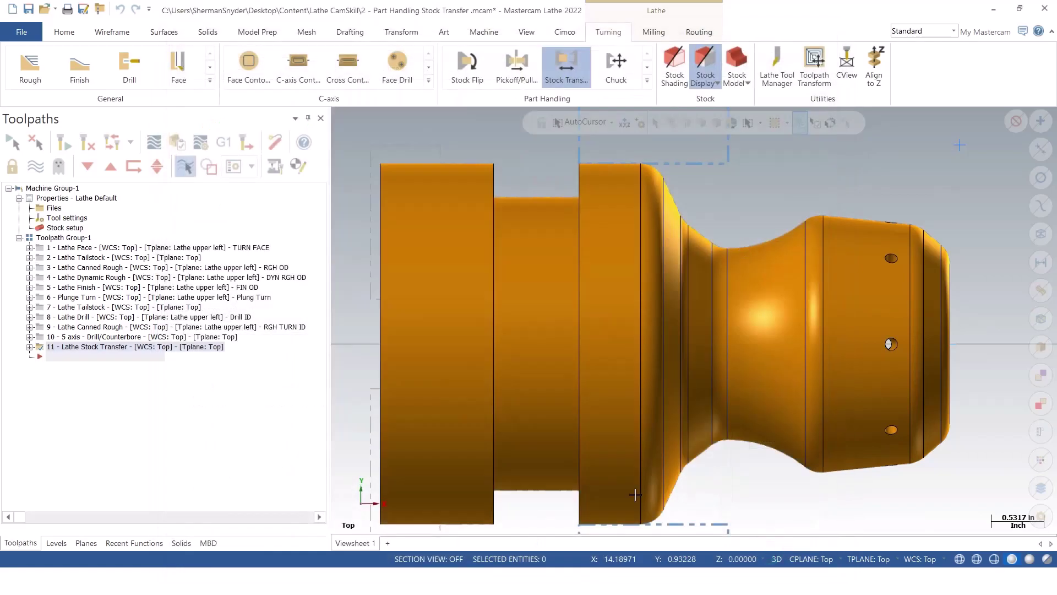
scroll(724, 312, down, 5)
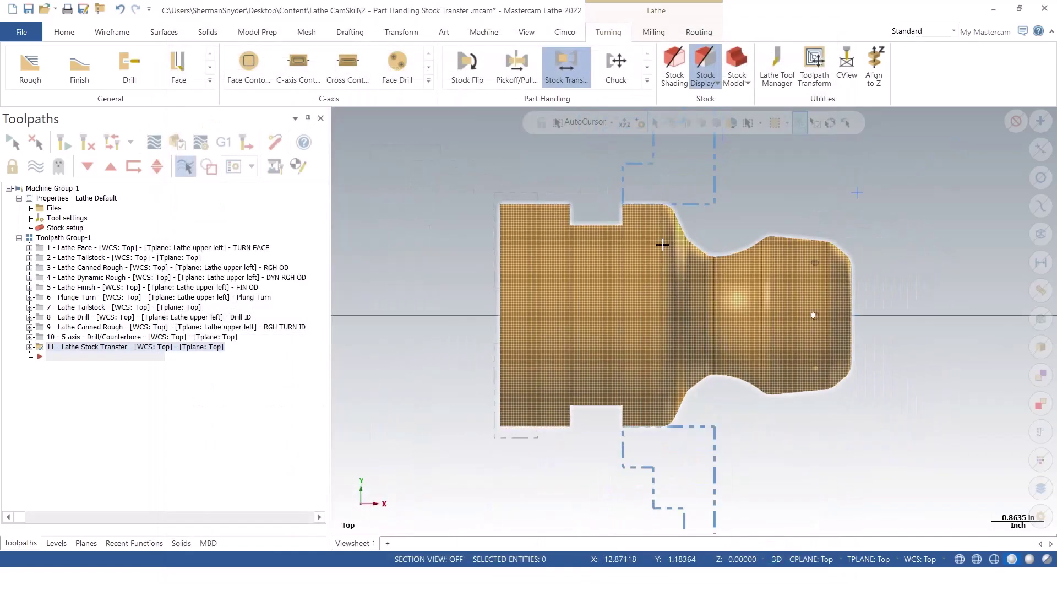
scroll(748, 495, down, 1)
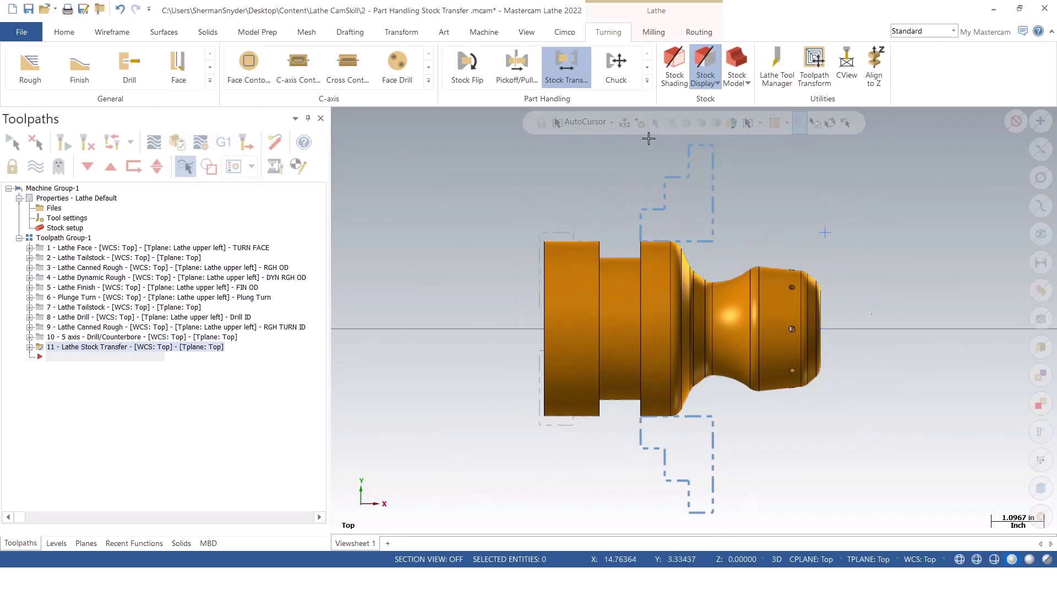
click(178, 65)
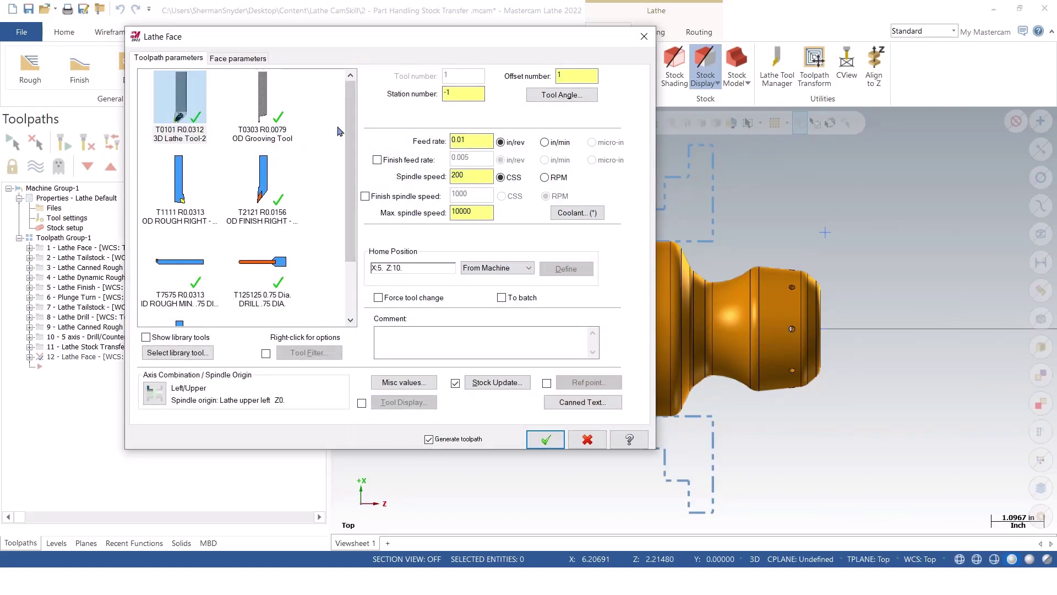
Step: Use tool T1111 OD ROUGH RIGHT for the face cut and open its Axis Combination / Spindle Origin settings
click(187, 204)
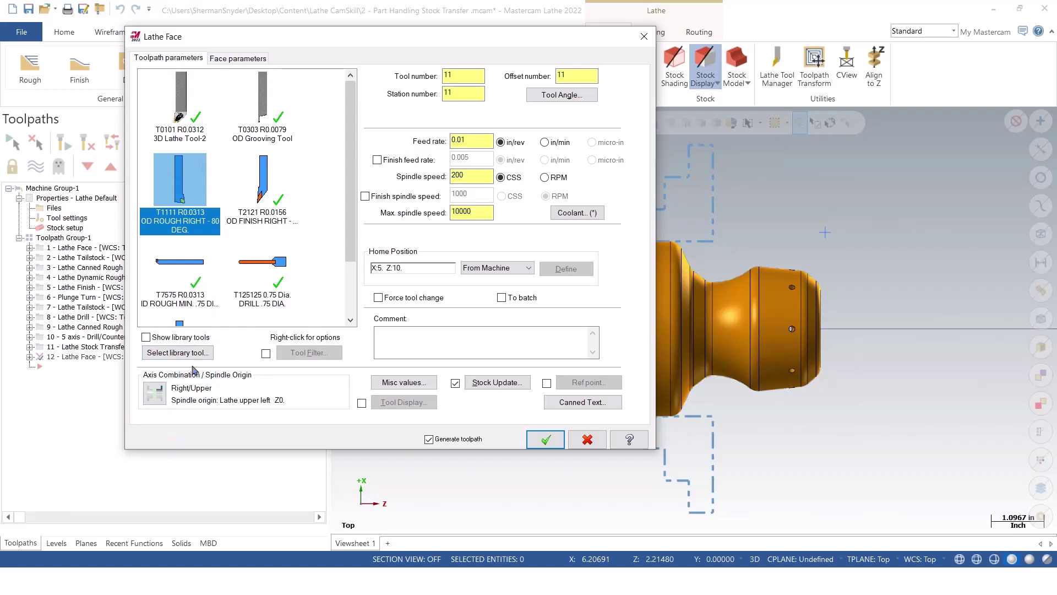
click(198, 105)
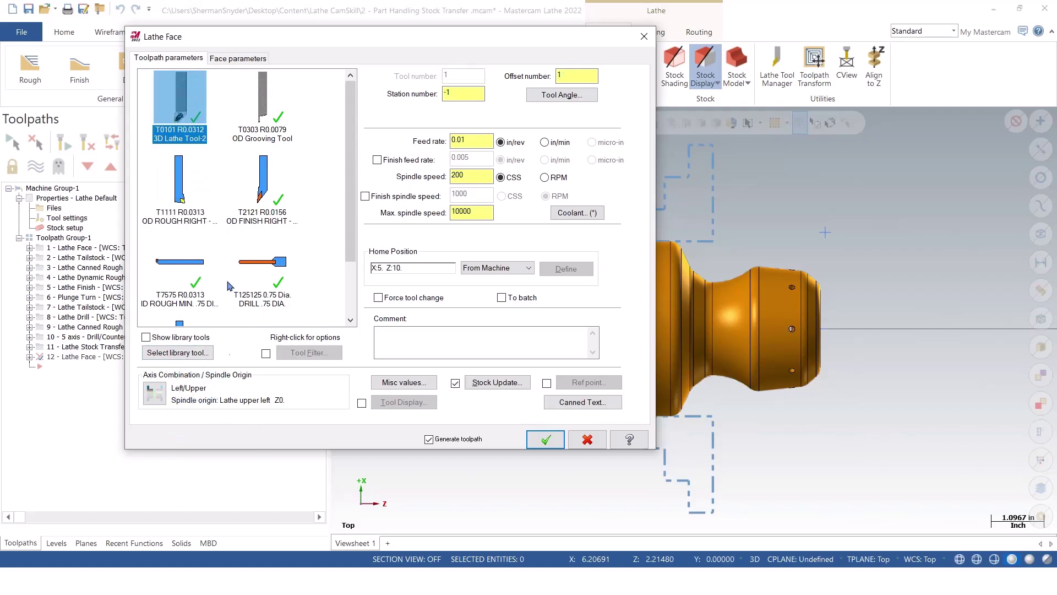
click(178, 180)
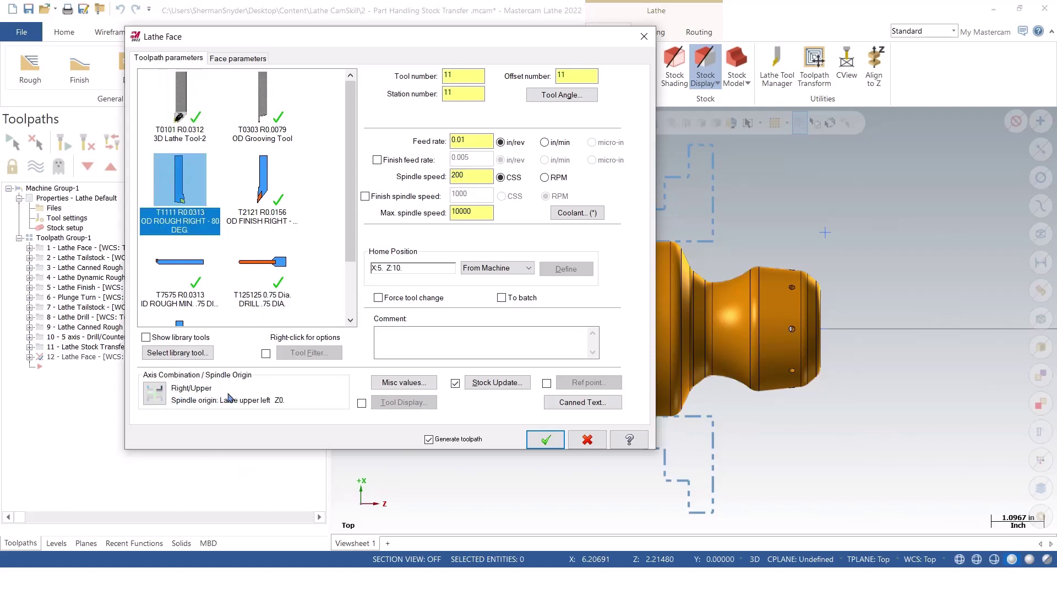
click(156, 393)
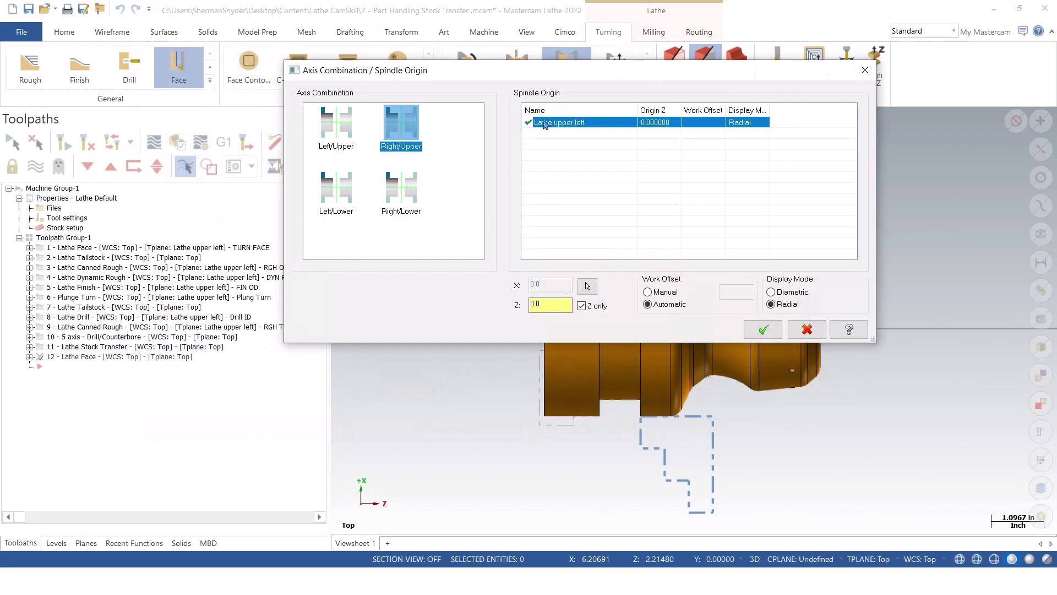
Step: Add a new spindle-origin toolplane named Lathe upper right
right_click(565, 135)
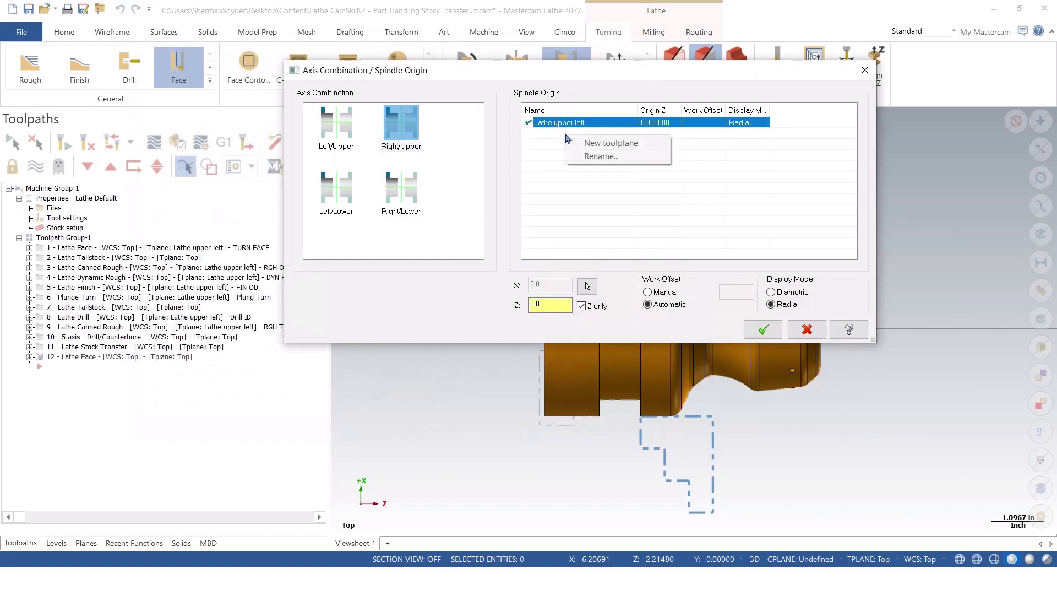
click(618, 144)
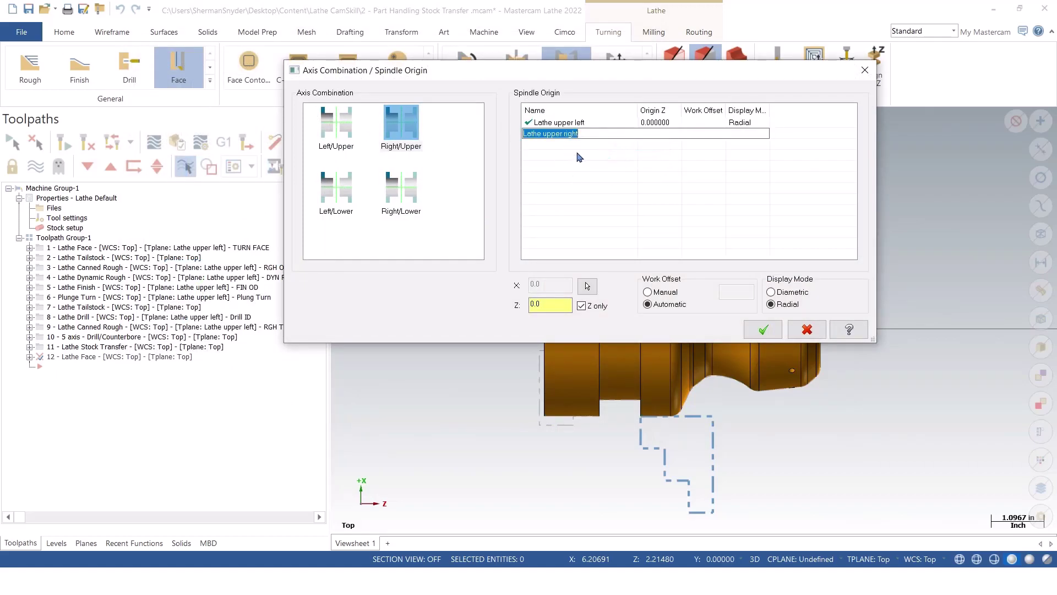
key(Return)
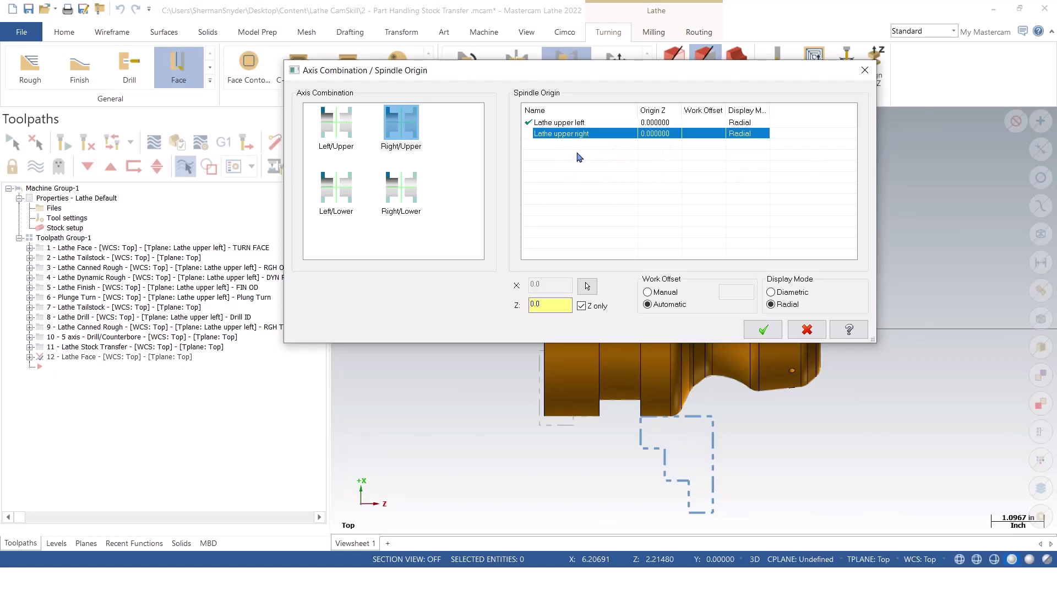
click(561, 123)
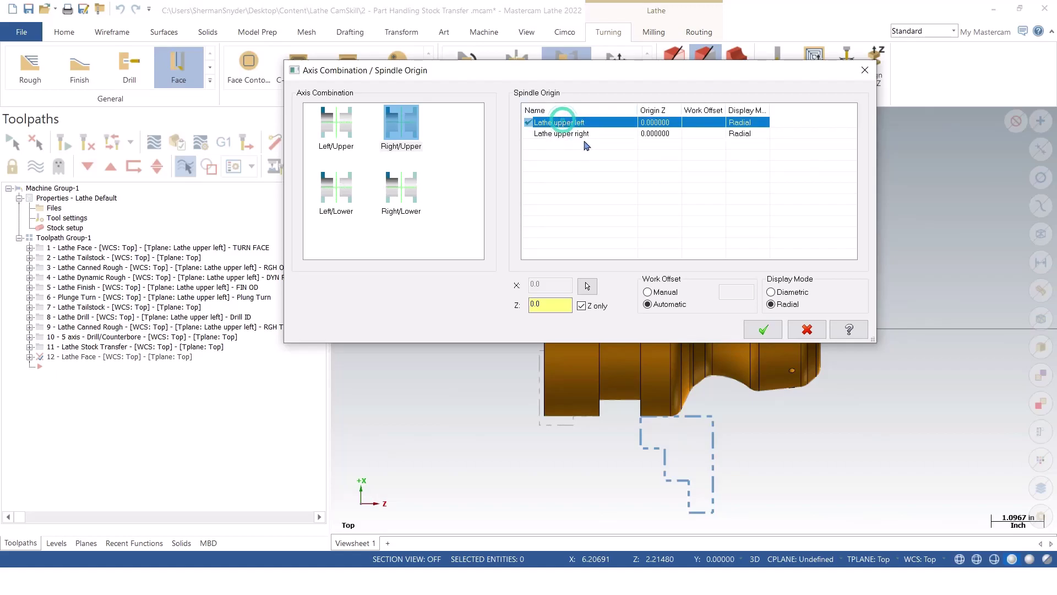
click(584, 136)
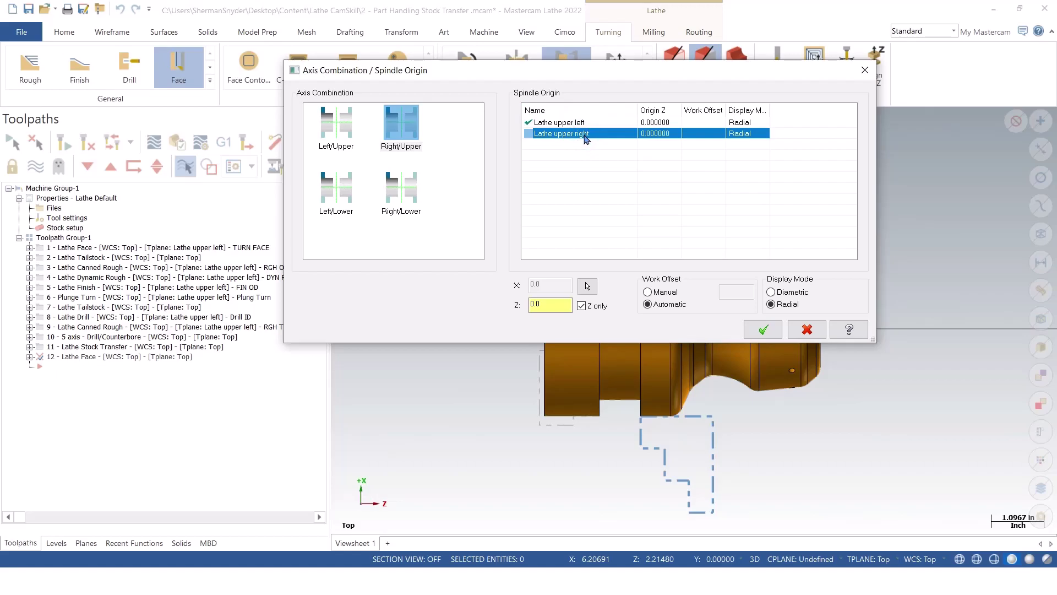
Step: Set the Lathe upper right origin's Z by picking the part's left face, and confirm
right_click(585, 137)
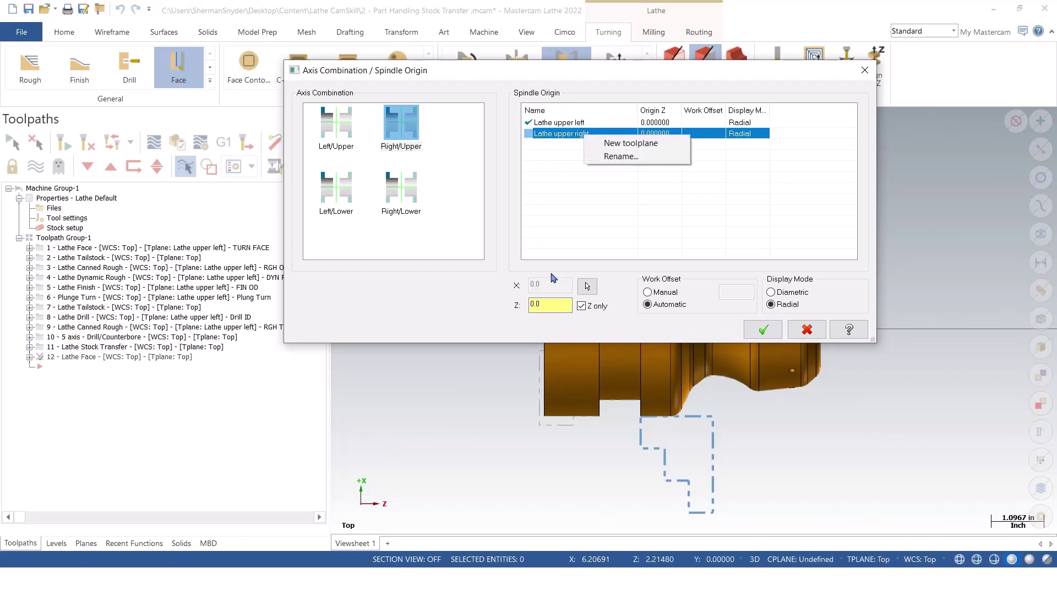
click(551, 307)
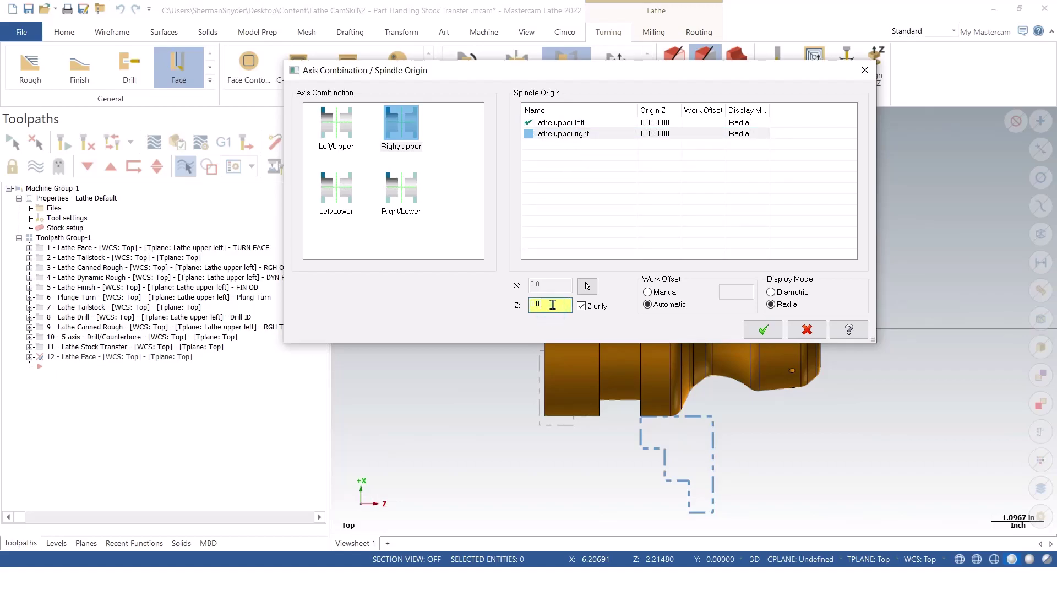
right_click(553, 305)
click(566, 337)
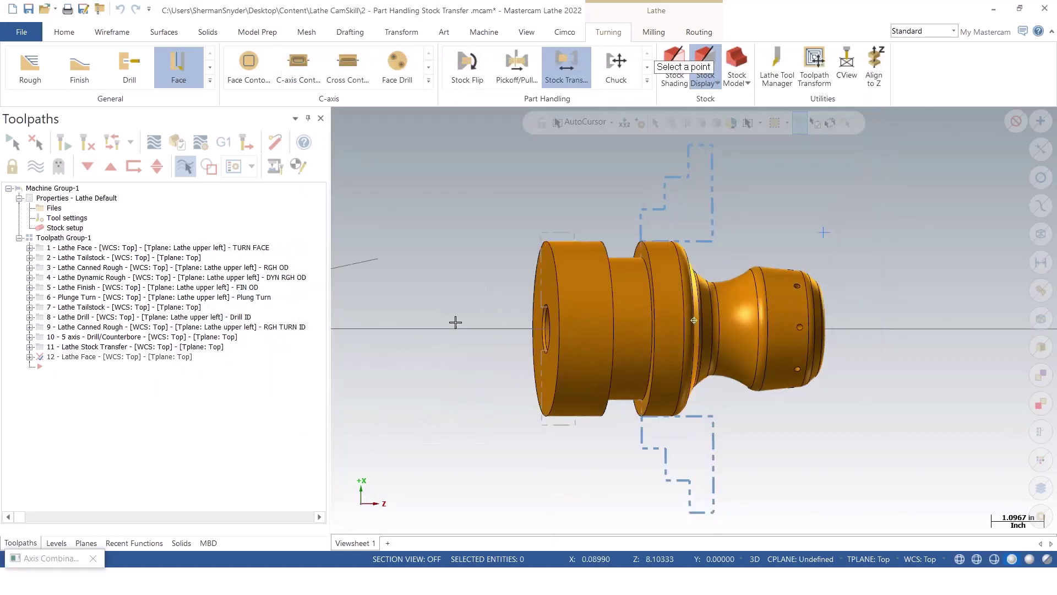
middle_drag(456, 322, 556, 339)
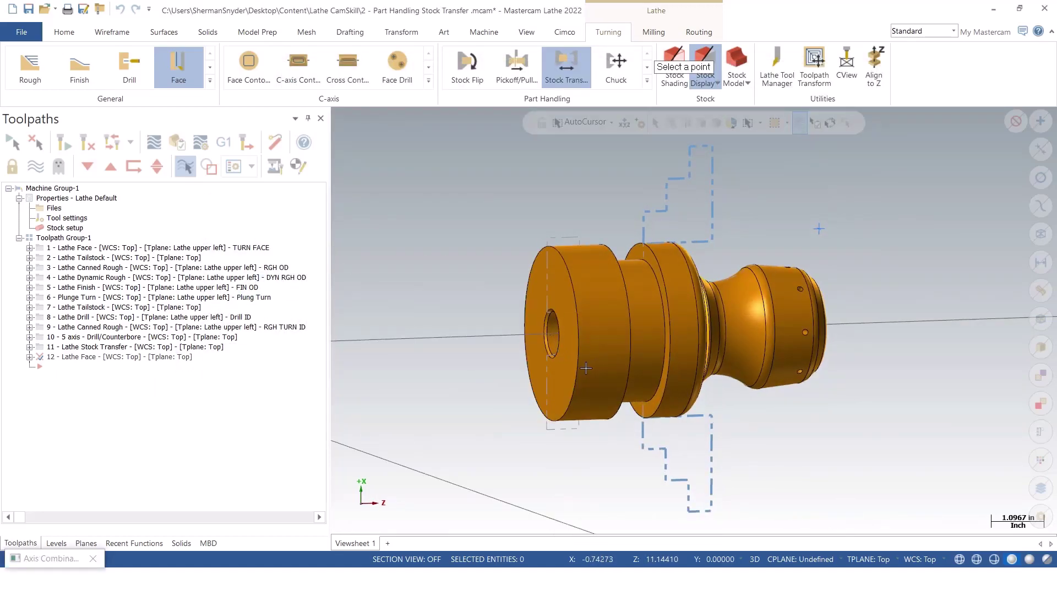
click(585, 369)
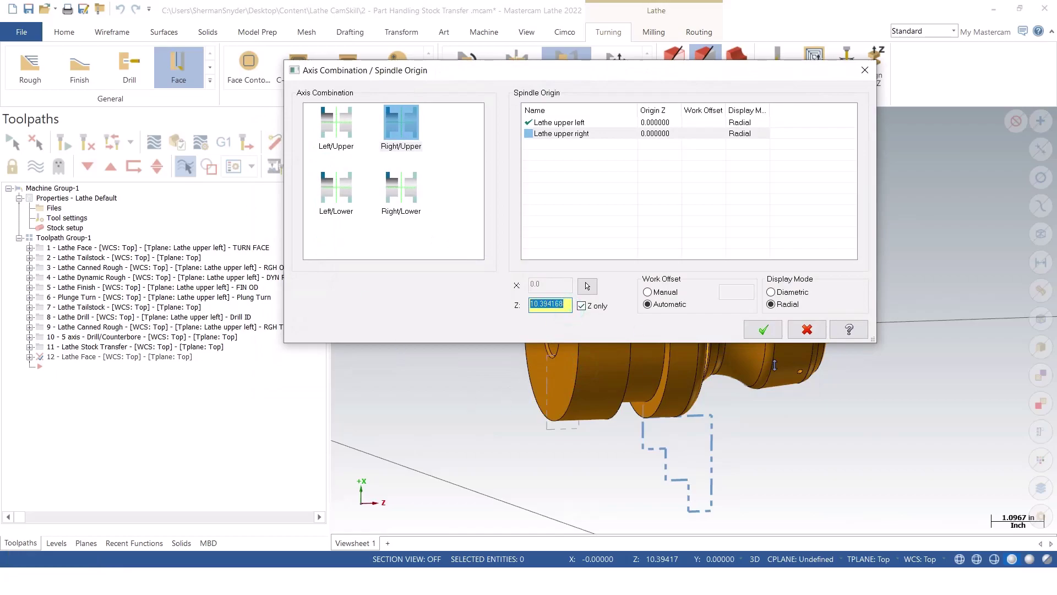
click(763, 333)
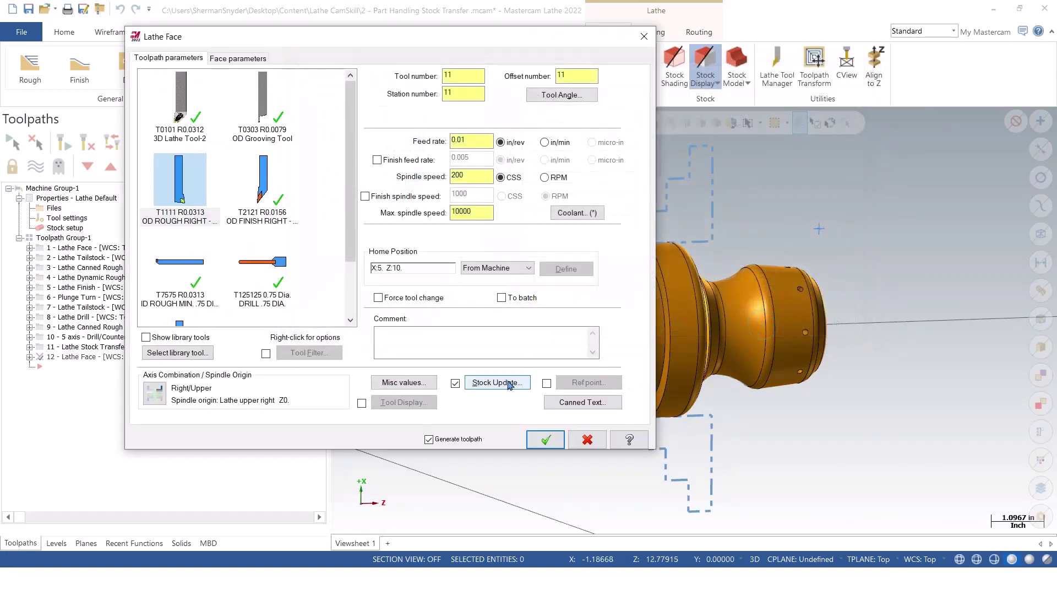
Step: Enter 'SUN SPINDLE' in the Comment box of the Lathe Face toolpath
click(432, 347)
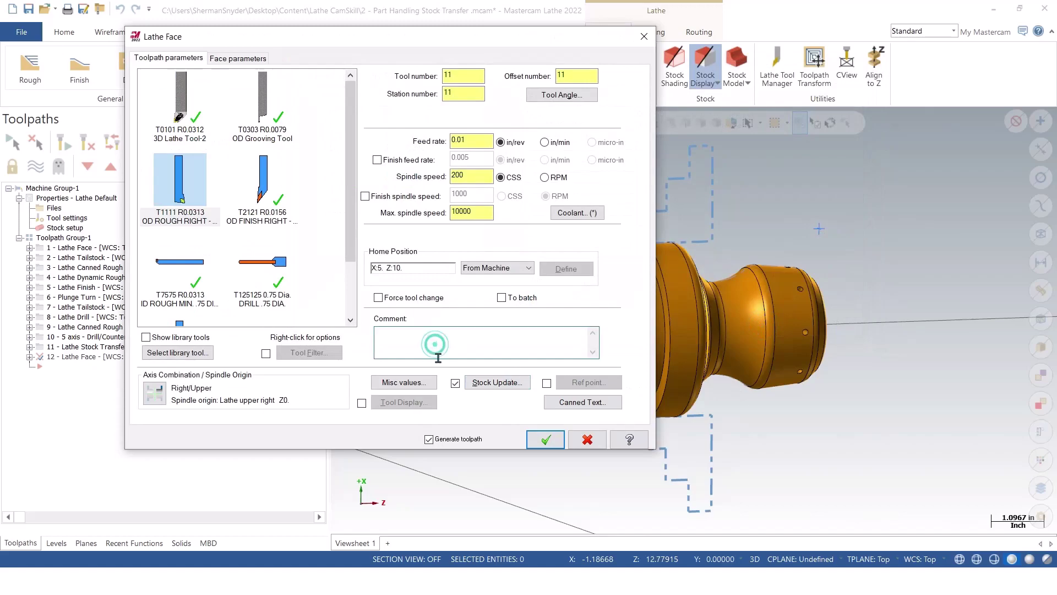
text(SUN SPINDLE FACE)
Step: Set Finish Z to 10.3942 from the part face and accept the face toolpath as operation 12
click(238, 58)
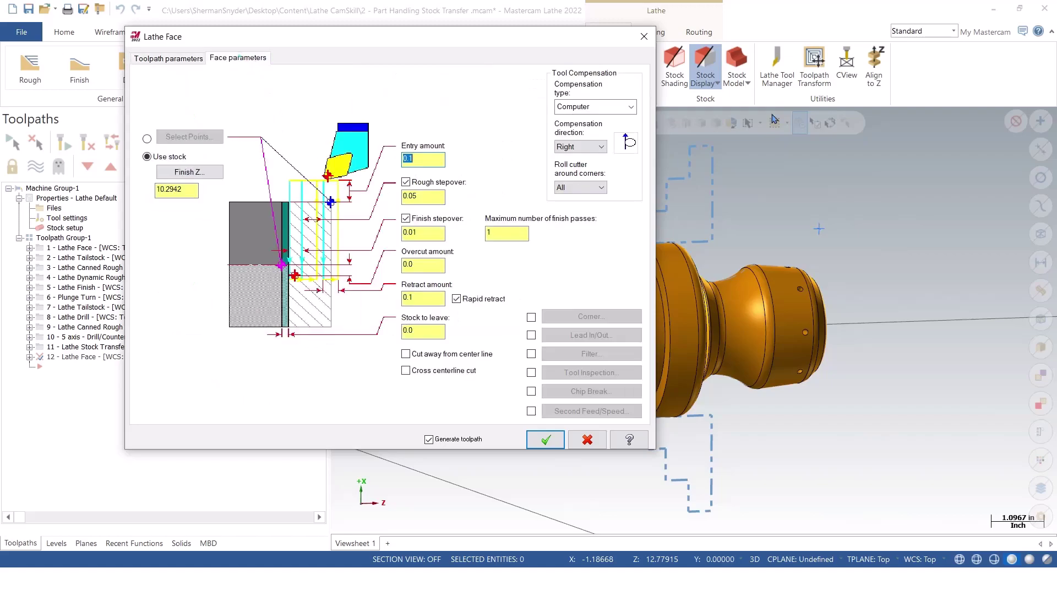
click(190, 172)
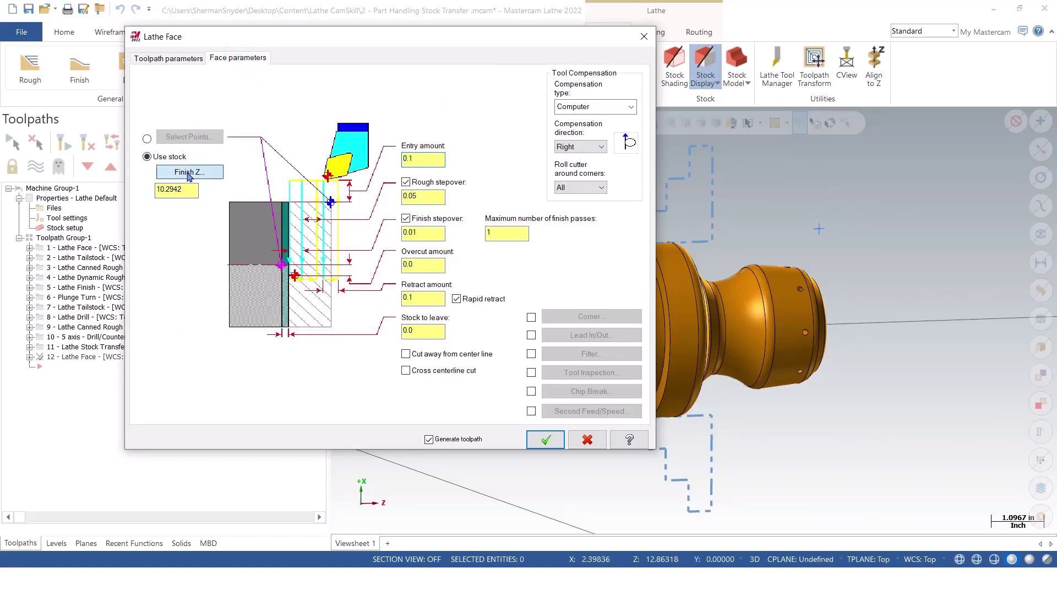
click(568, 353)
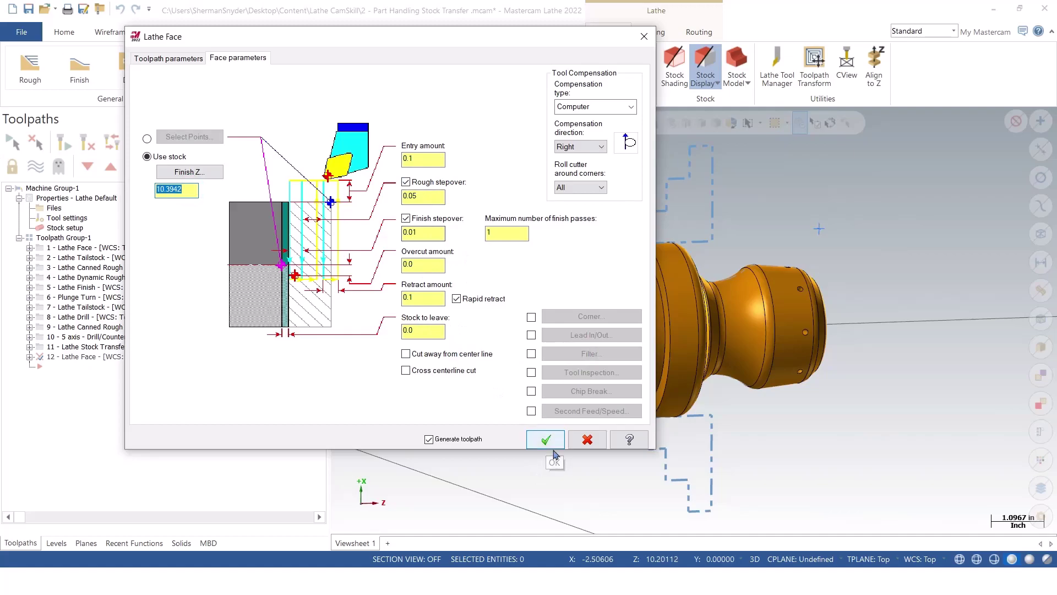
click(547, 440)
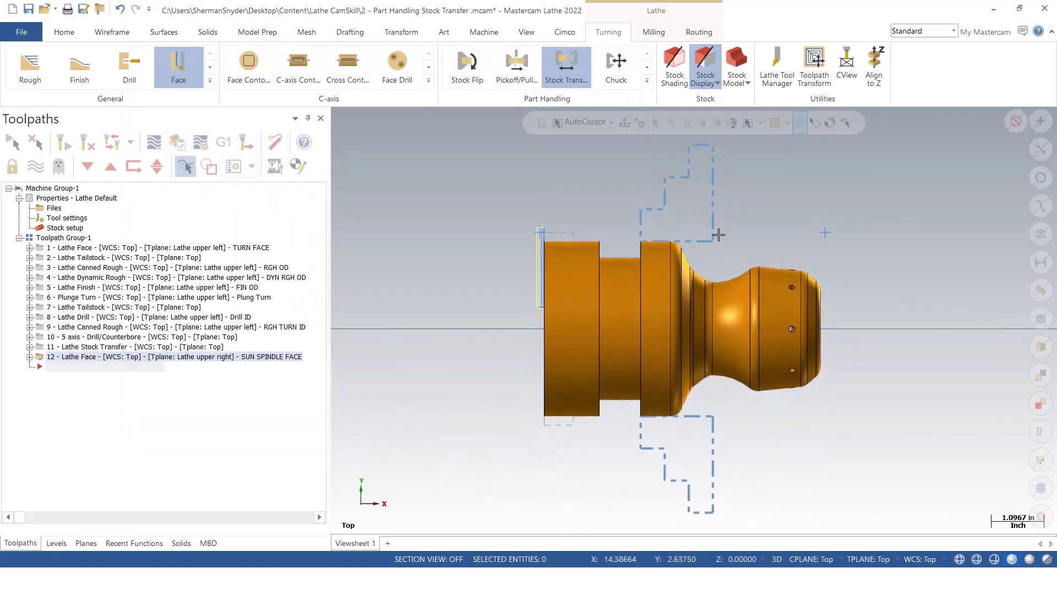
scroll(819, 226, down, 2)
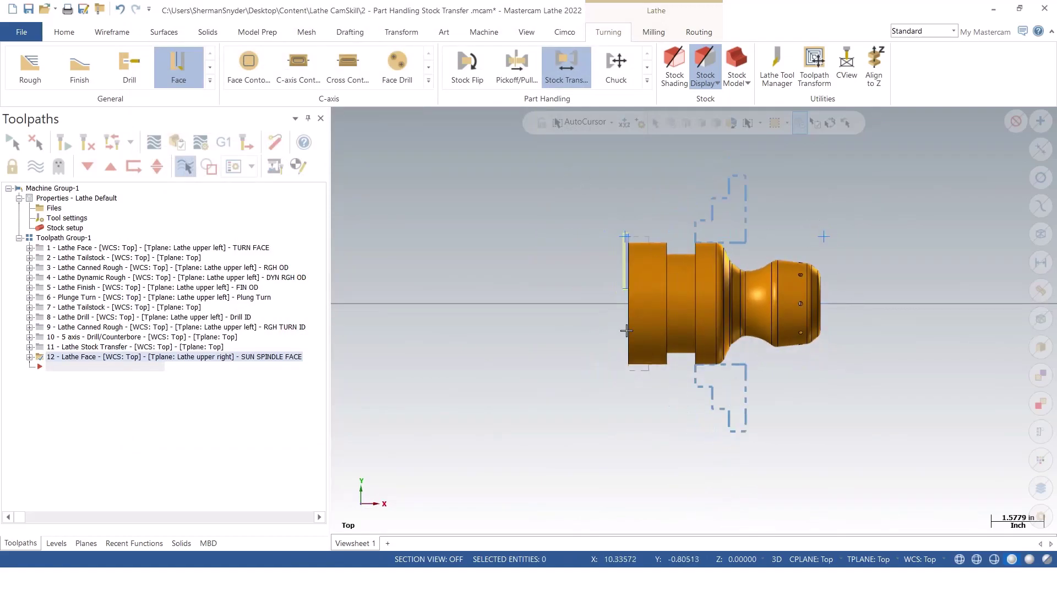
scroll(969, 298, down, 2)
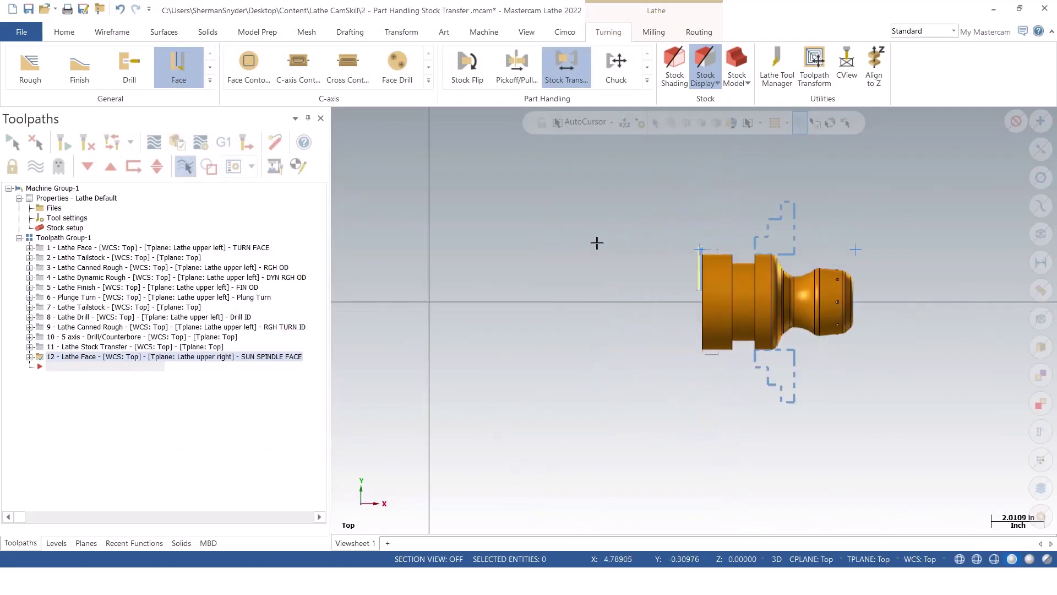